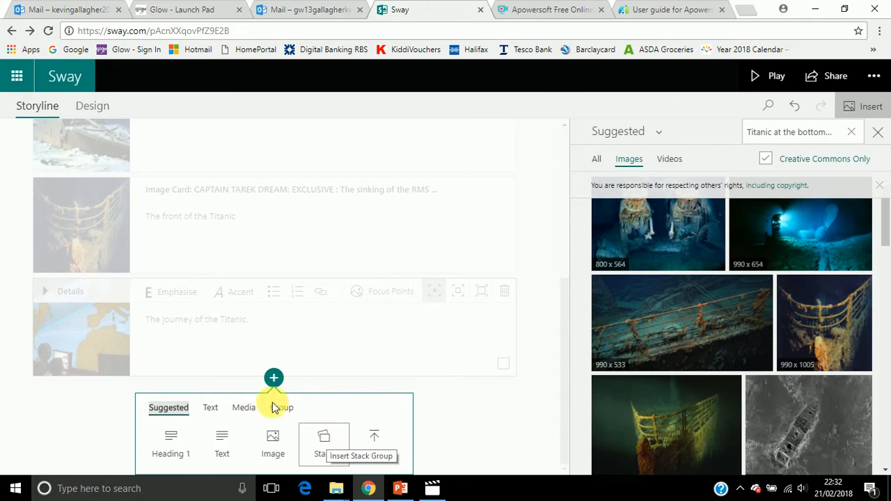
# Insert a Stack group after the DSC00058.JPG image card and open the file upload for its content
pyautogui.click(323, 442)
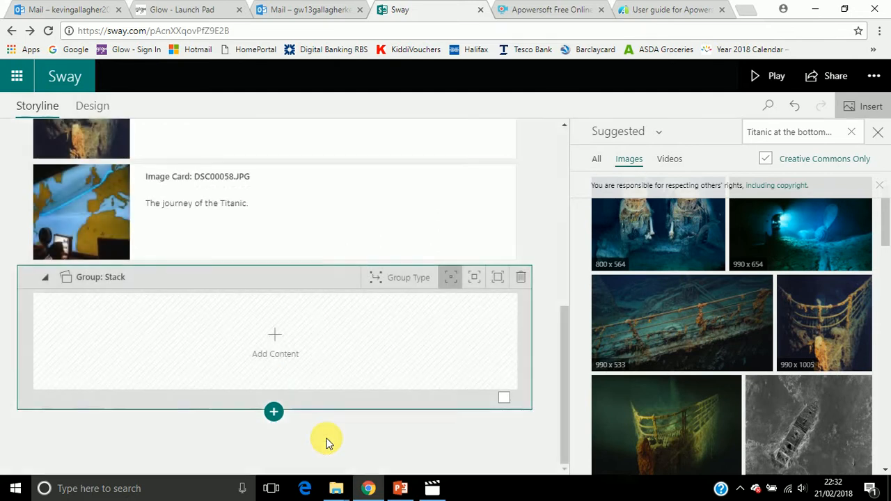
pyautogui.click(272, 337)
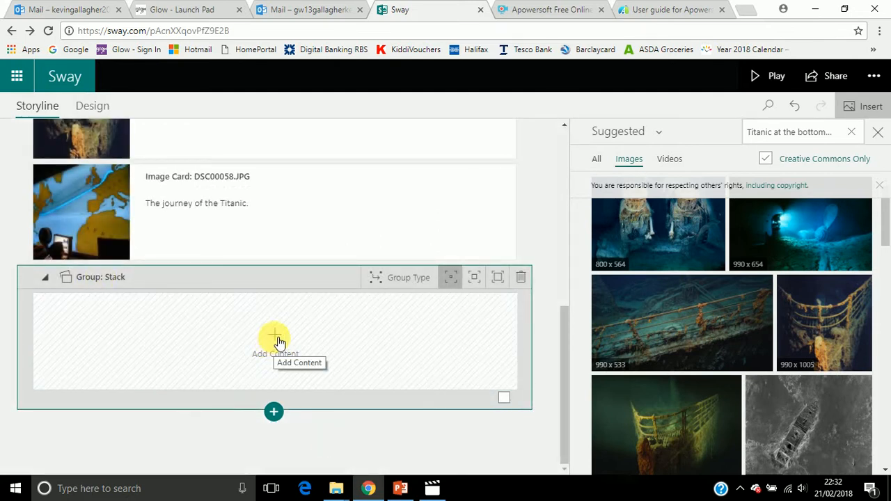
pyautogui.click(279, 341)
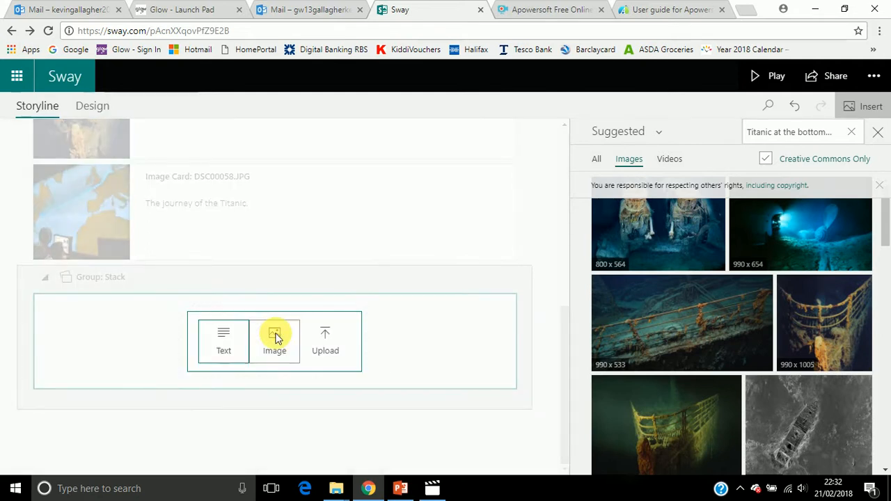
pyautogui.click(326, 339)
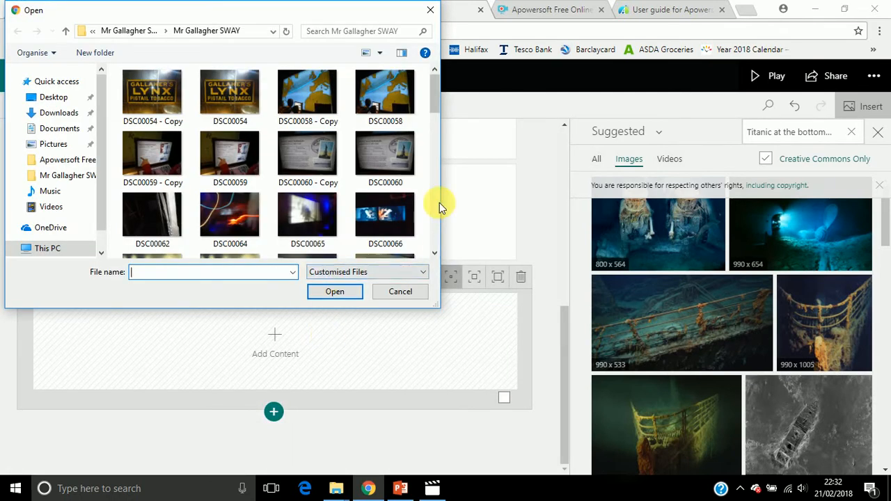
# Select images DSC00073, DSC00074, DSC00075, DSC00076, DSC00078 and DSC00079 - Copy for upload
pyautogui.moveTo(436, 103); pyautogui.dragTo(434, 139)
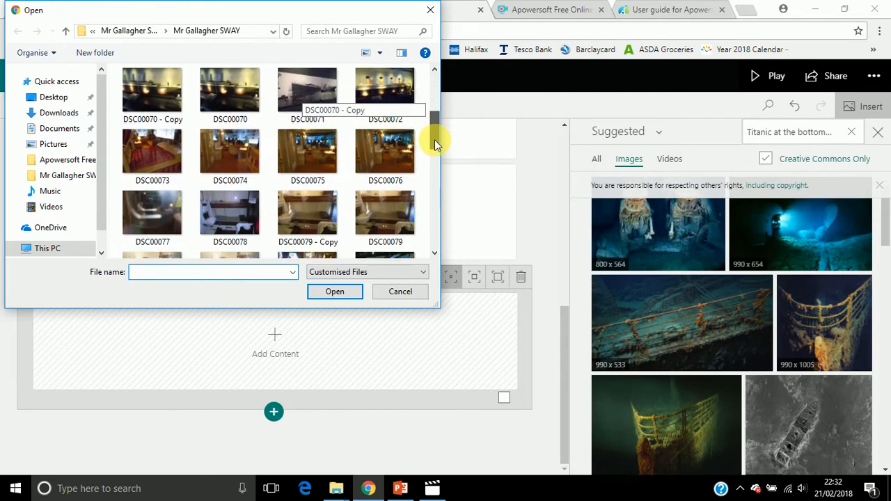
pyautogui.click(163, 155)
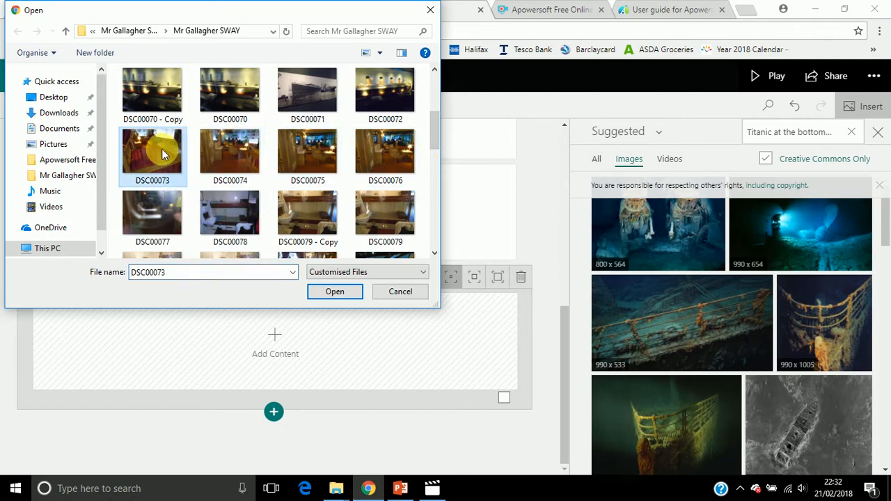
pyautogui.keyDown('ctrl'); pyautogui.click(229, 158); pyautogui.keyUp('ctrl')
pyautogui.keyDown('ctrl'); pyautogui.click(306, 156); pyautogui.keyUp('ctrl')
pyautogui.keyDown('ctrl'); pyautogui.click(366, 162); pyautogui.keyUp('ctrl')
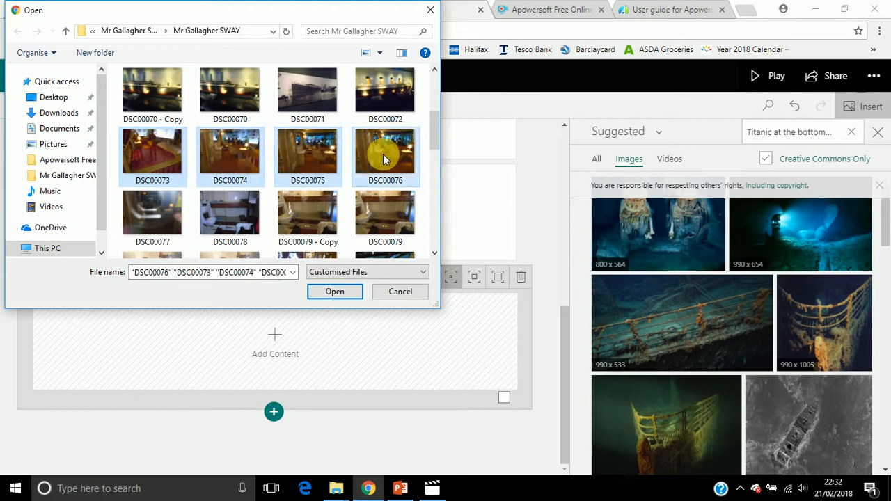
pyautogui.keyDown('ctrl'); pyautogui.click(223, 220); pyautogui.keyUp('ctrl')
pyautogui.keyDown('ctrl'); pyautogui.click(326, 213); pyautogui.keyUp('ctrl')
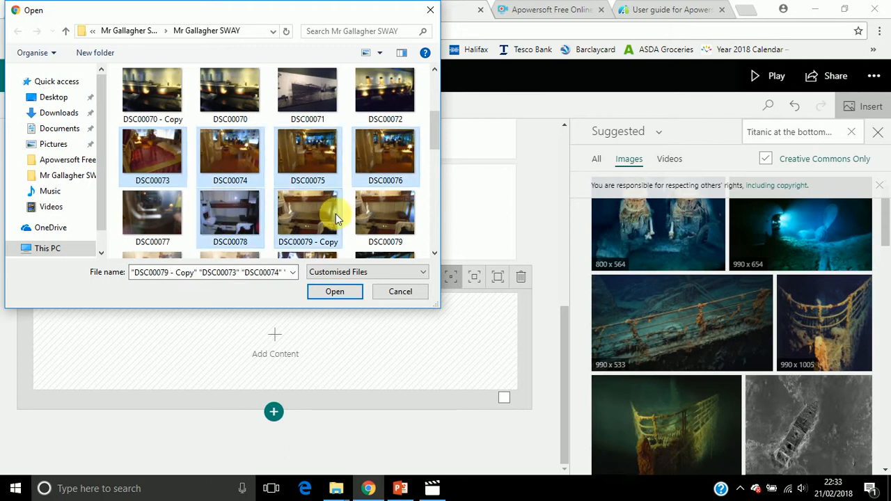
# Add DSC00080 - Copy, DSC00080 and DSC00082 to the upload selection
pyautogui.click(435, 252)
pyautogui.click(434, 252)
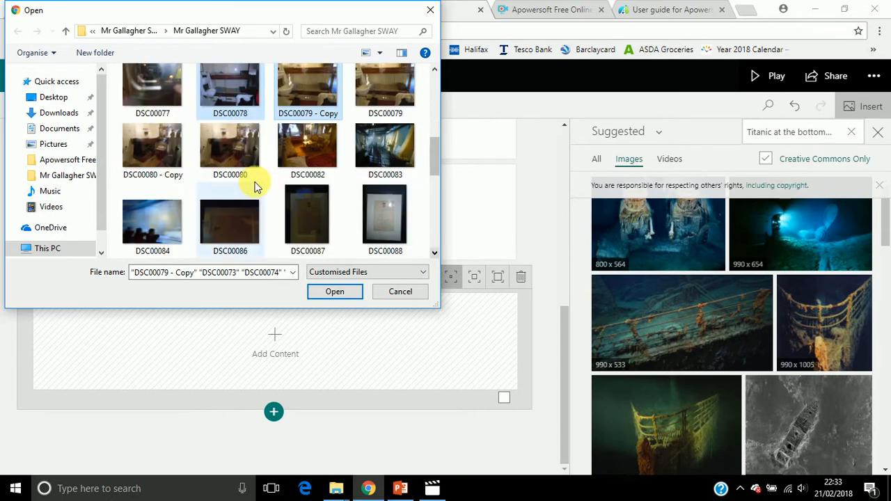
pyautogui.keyDown('ctrl'); pyautogui.click(152, 150); pyautogui.keyUp('ctrl')
pyautogui.keyDown('ctrl'); pyautogui.click(234, 155); pyautogui.keyUp('ctrl')
pyautogui.keyDown('ctrl'); pyautogui.click(302, 143); pyautogui.keyUp('ctrl')
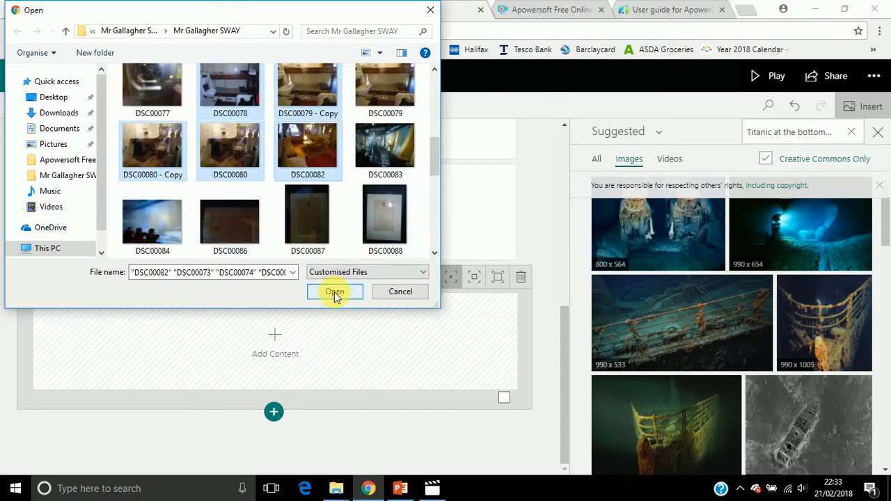
# Remove DSC00080 and DSC00079 - Copy from the selection and upload the remaining images
pyautogui.keyDown('ctrl'); pyautogui.click(238, 167); pyautogui.keyUp('ctrl')
pyautogui.keyDown('ctrl'); pyautogui.click(303, 99); pyautogui.keyUp('ctrl')
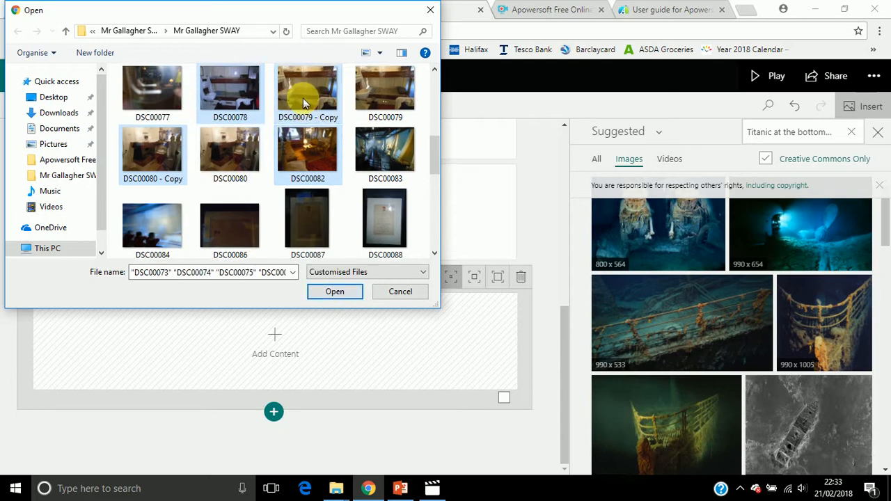
pyautogui.keyDown('ctrl'); pyautogui.click(296, 114); pyautogui.keyUp('ctrl')
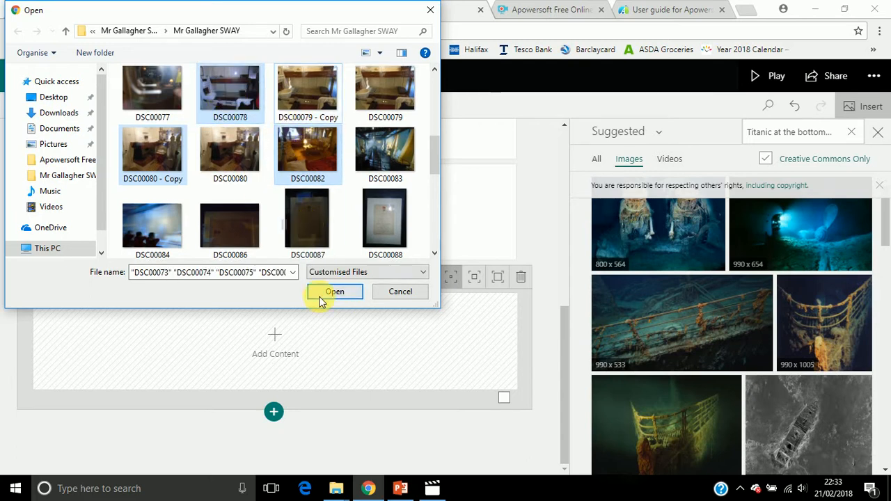
pyautogui.click(334, 292)
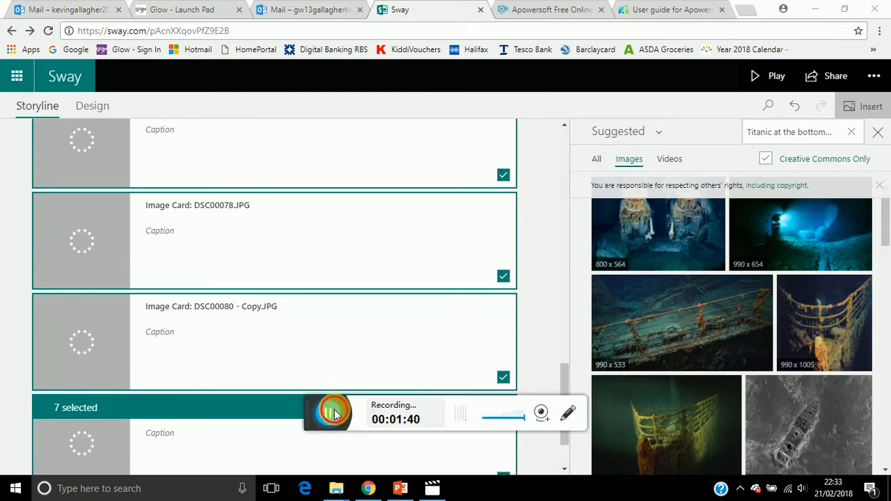
# Caption the DSC00073.JPG image card in the Stack group "1st Class Cabin."
pyautogui.click(335, 415)
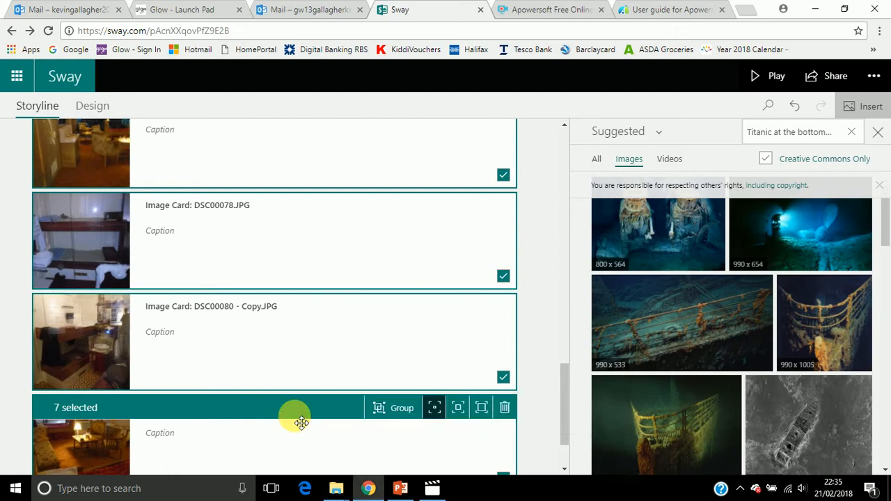
pyautogui.scroll(8, 301, 423)
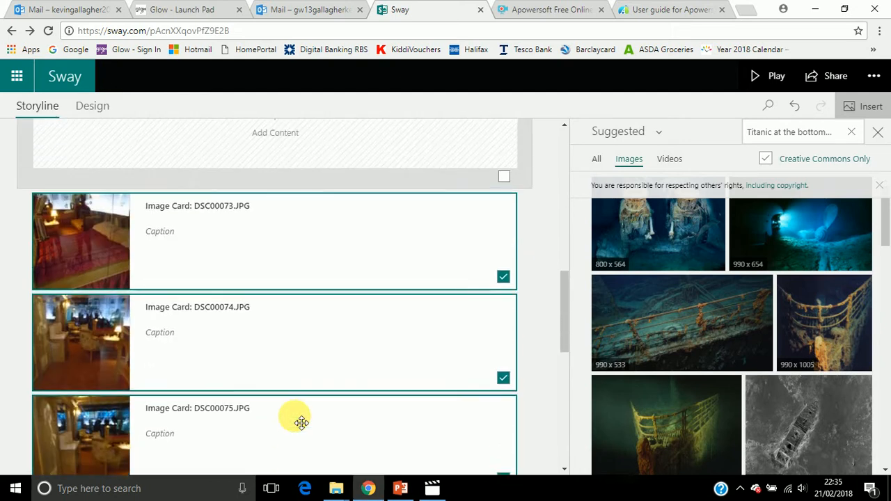
pyautogui.scroll(1, 301, 423)
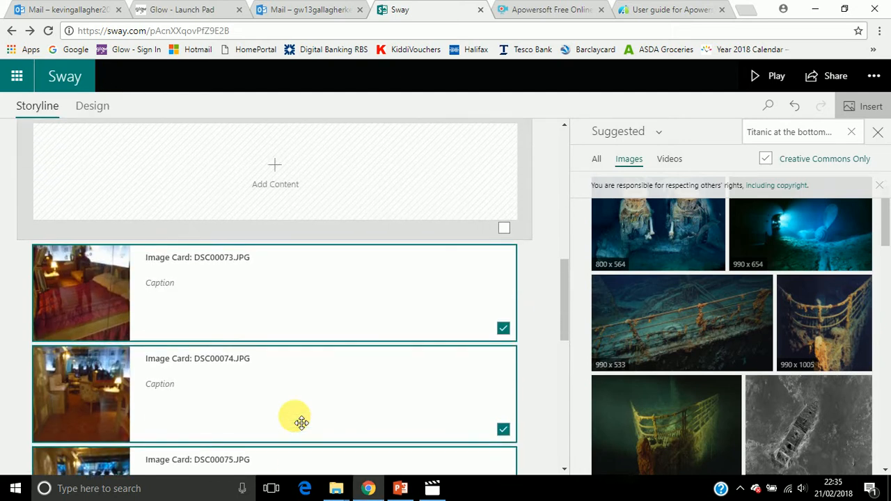
pyautogui.click(171, 289)
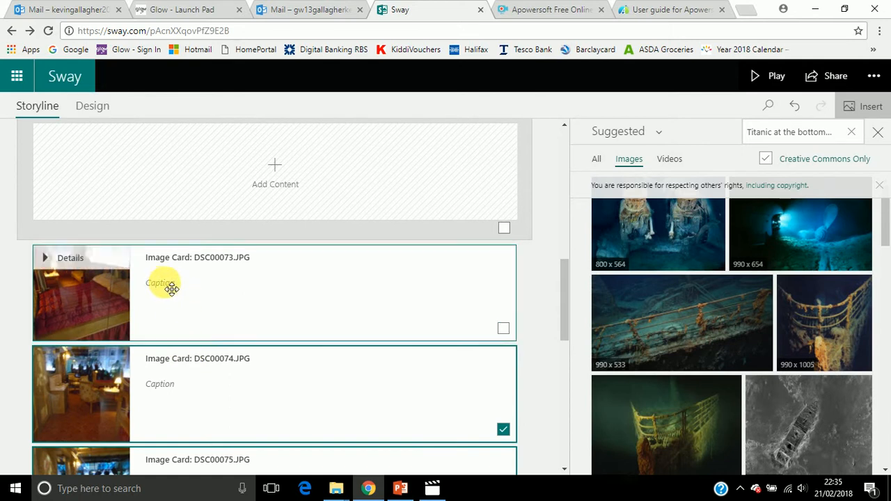
pyautogui.click(174, 289)
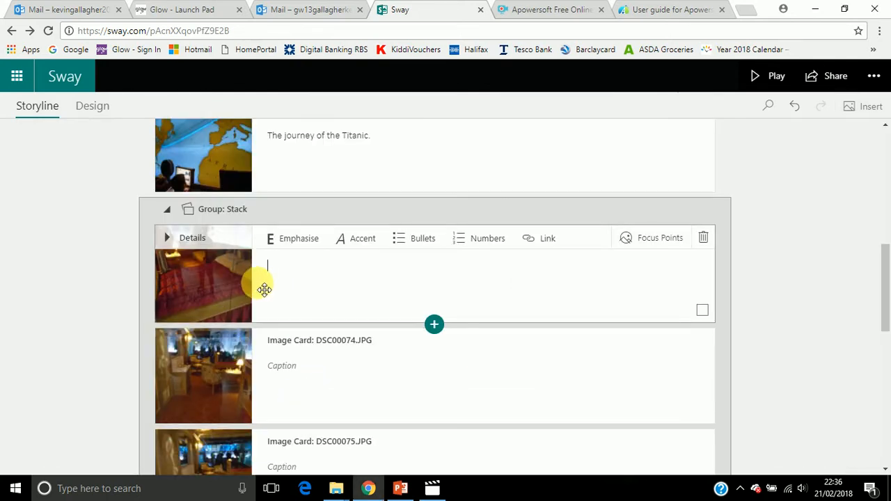
pyautogui.click(298, 269)
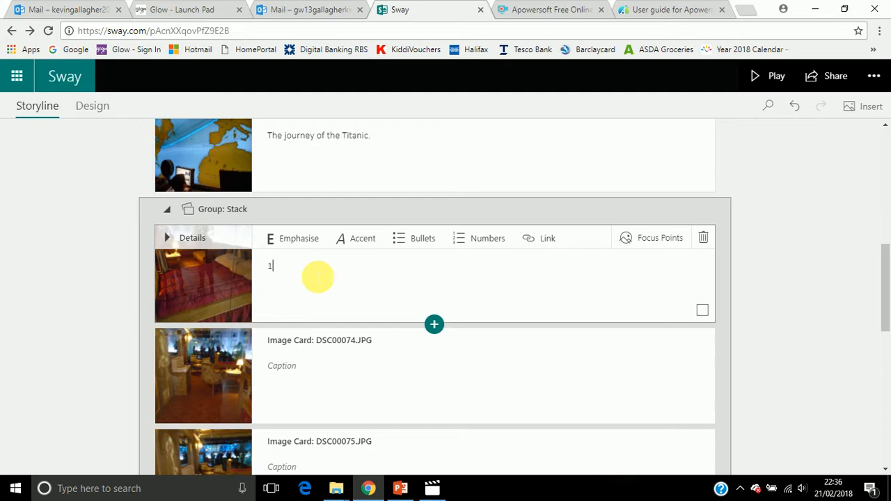
pyautogui.write('1st Class Cabin.')
# Caption the DSC00074.JPG image card "1st Class Cabins had lots of space."
pyautogui.click(311, 375)
pyautogui.click(311, 375)
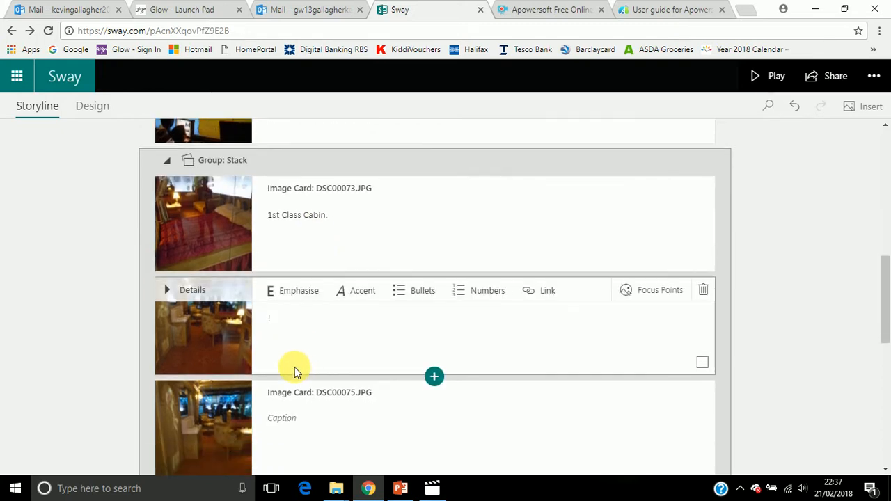
pyautogui.write('1st Class Cabins had lots of space')
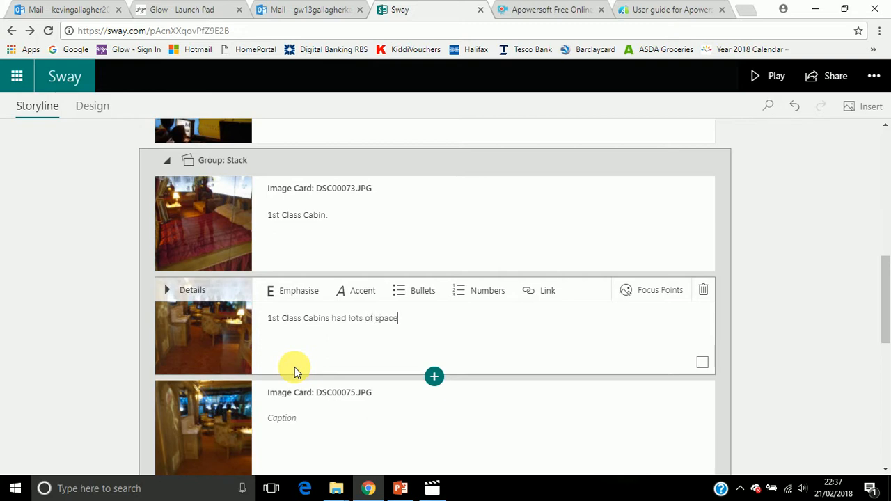
pyautogui.write('.')
# Caption the DSC00080 - Copy.JPG image card "2nd Class Cabin." with a capital C in Class
pyautogui.scroll(-1, 324, 391)
pyautogui.scroll(-1, 334, 397)
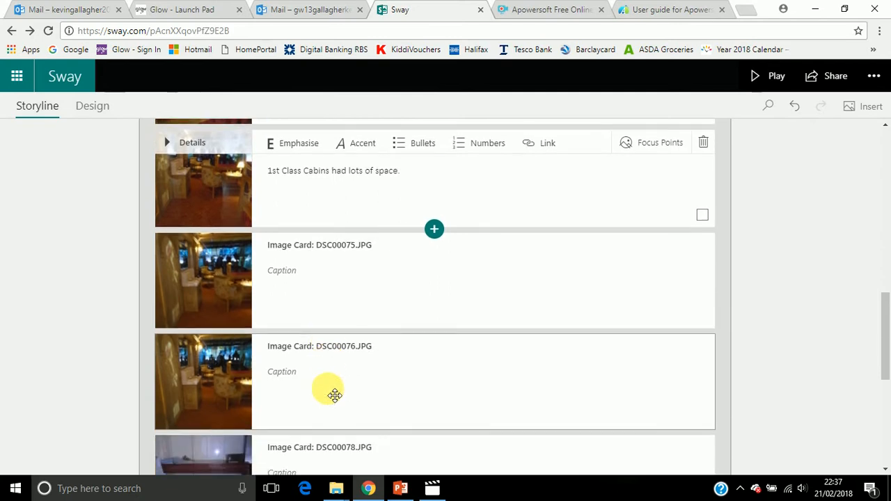
pyautogui.scroll(-1, 334, 396)
pyautogui.scroll(-2, 333, 394)
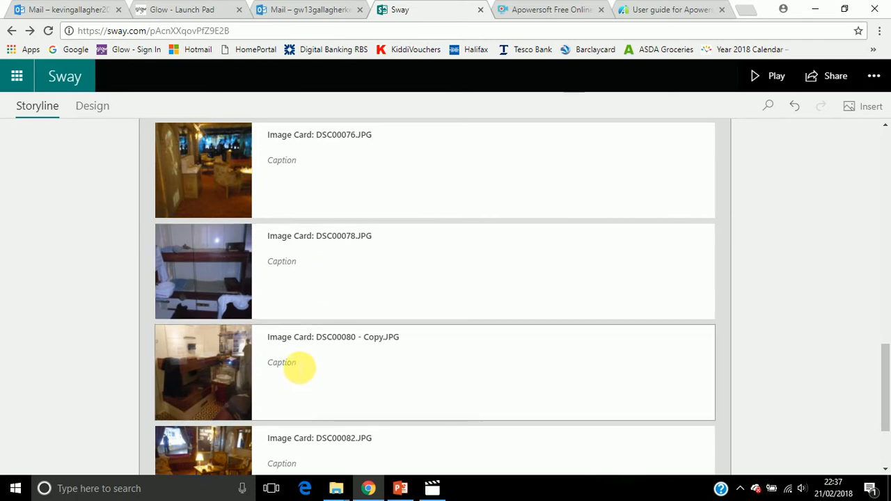
pyautogui.click(300, 369)
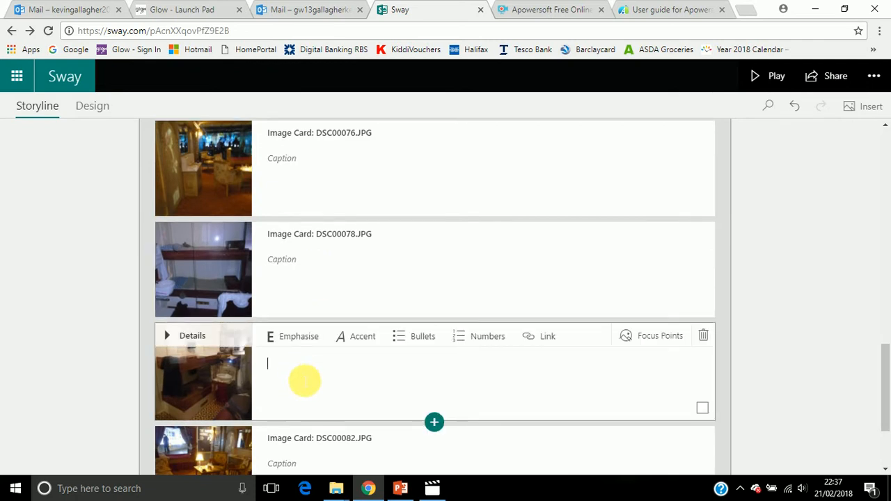
pyautogui.write('2nd class Cabin')
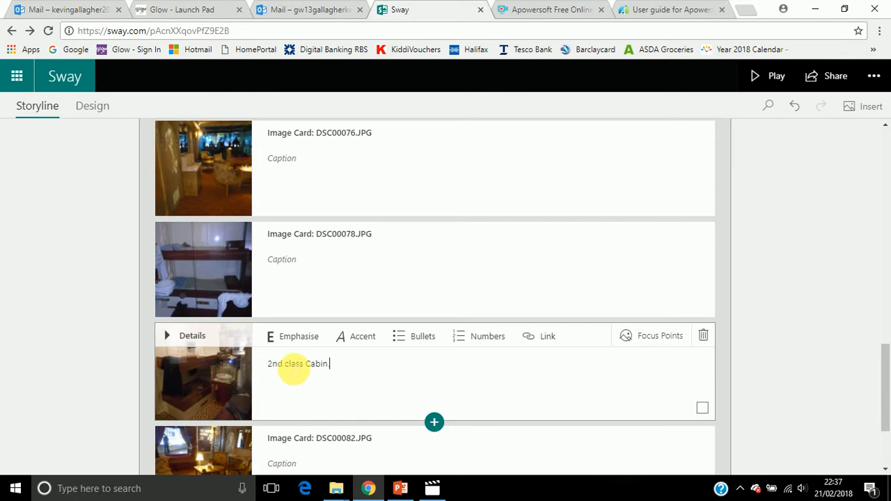
pyautogui.doubleClick(293, 364)
pyautogui.write('Class')
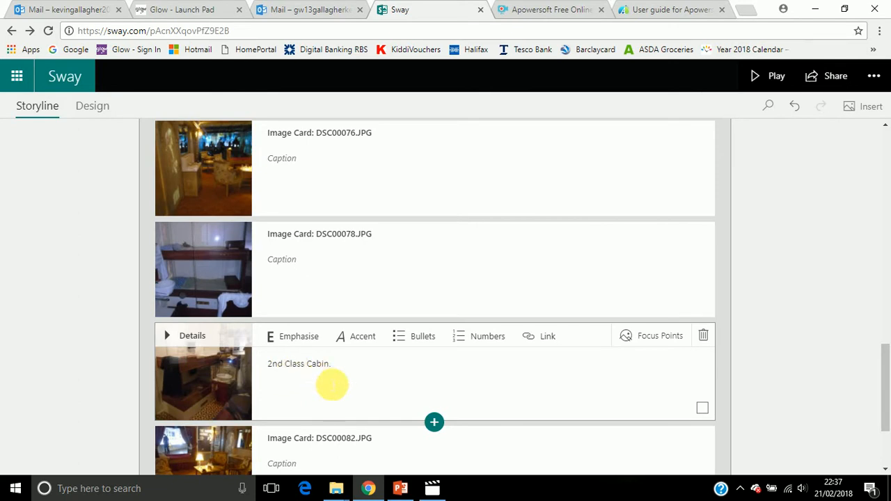
# Collapse the Stack group and insert an empty video card below it
pyautogui.scroll(-2, 354, 395)
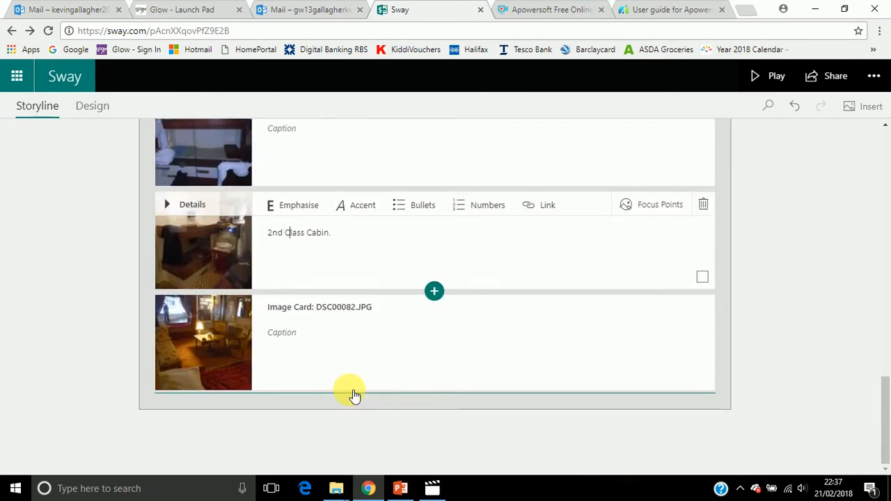
pyautogui.scroll(10, 354, 396)
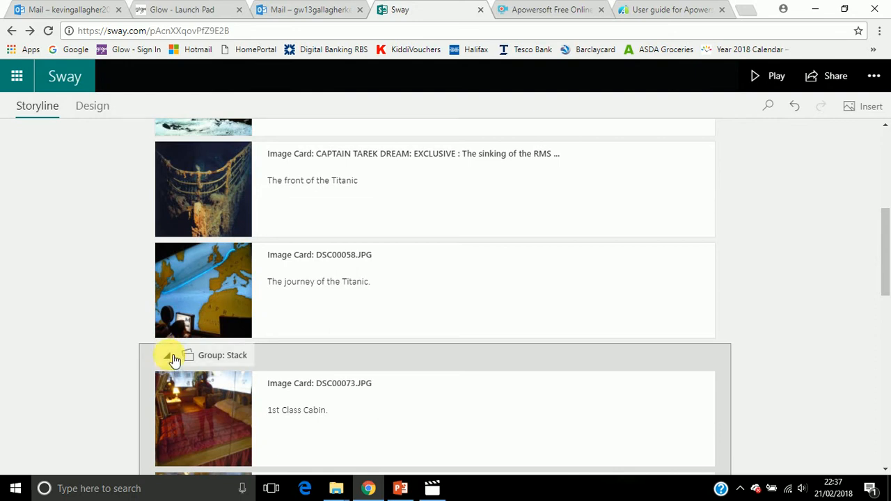
pyautogui.click(173, 358)
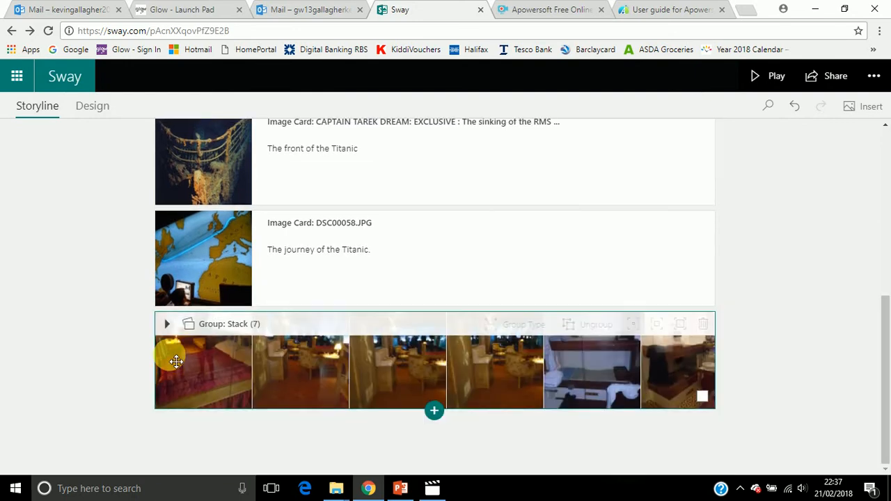
pyautogui.click(440, 415)
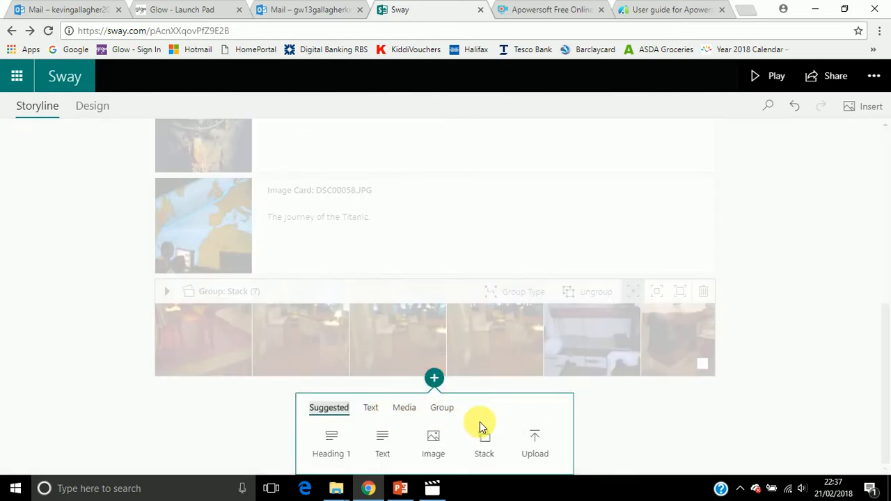
pyautogui.click(406, 410)
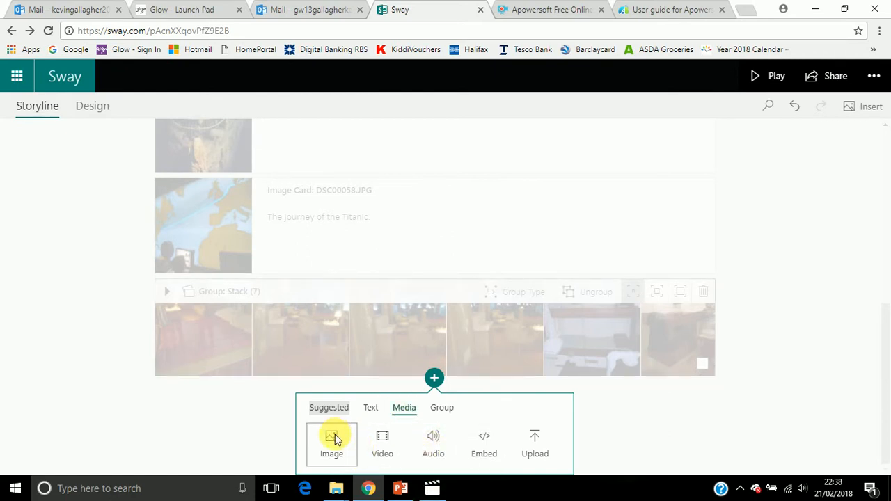
pyautogui.click(387, 438)
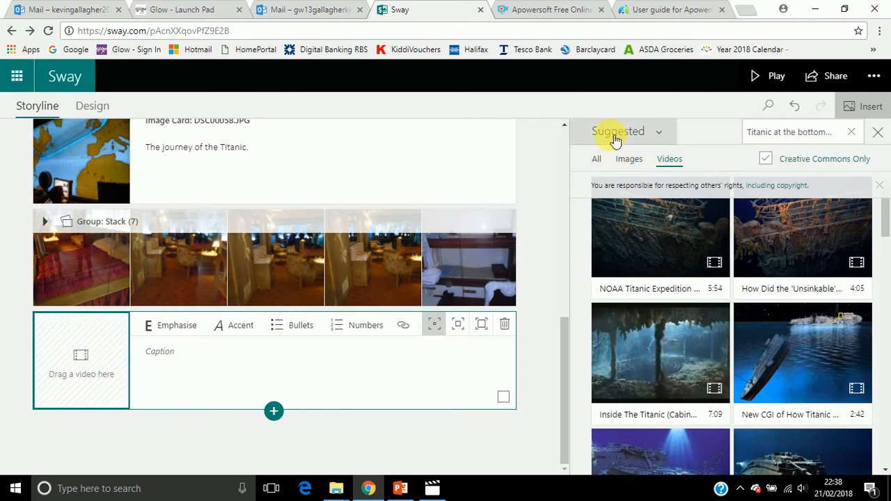
# Search the suggested videos for "My heart will go on" and place the 4:36 Celine Dion video in the empty video card
pyautogui.click(851, 132)
pyautogui.write('My heart will go on')
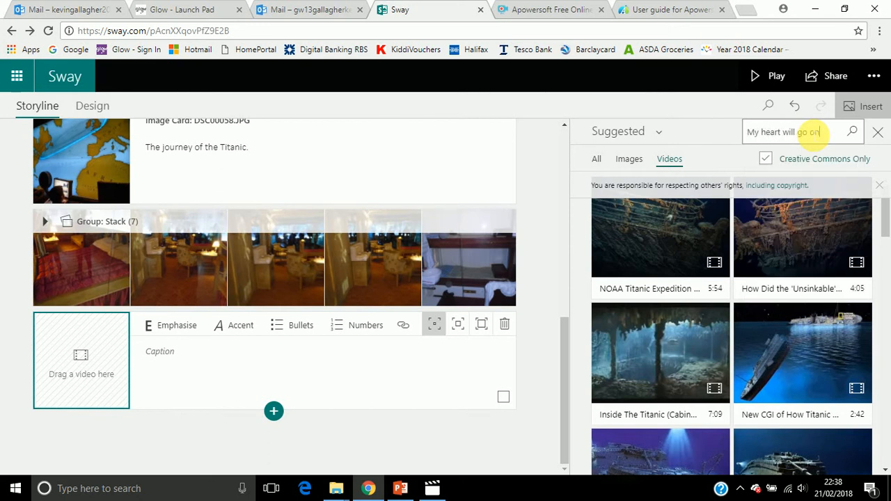
pyautogui.press('Return')
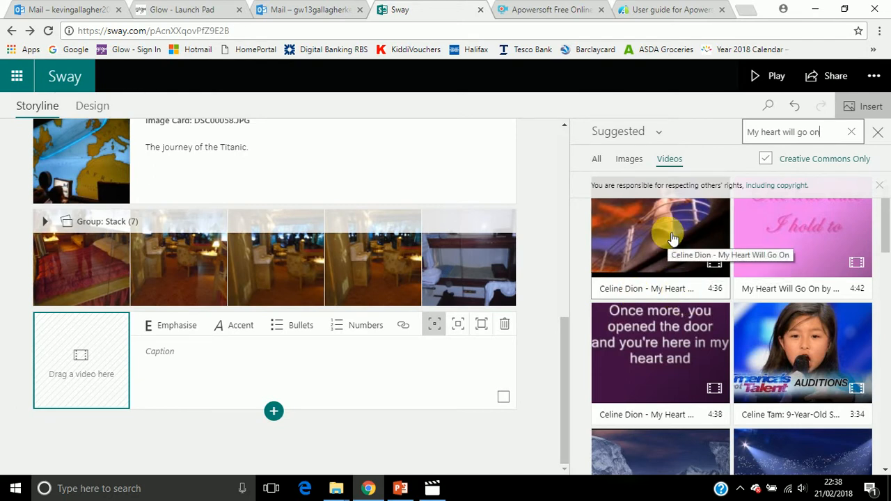
pyautogui.moveTo(673, 239); pyautogui.dragTo(102, 342)
# Caption the Celine Dion video card "The song from the Titanic film."
pyautogui.click(187, 356)
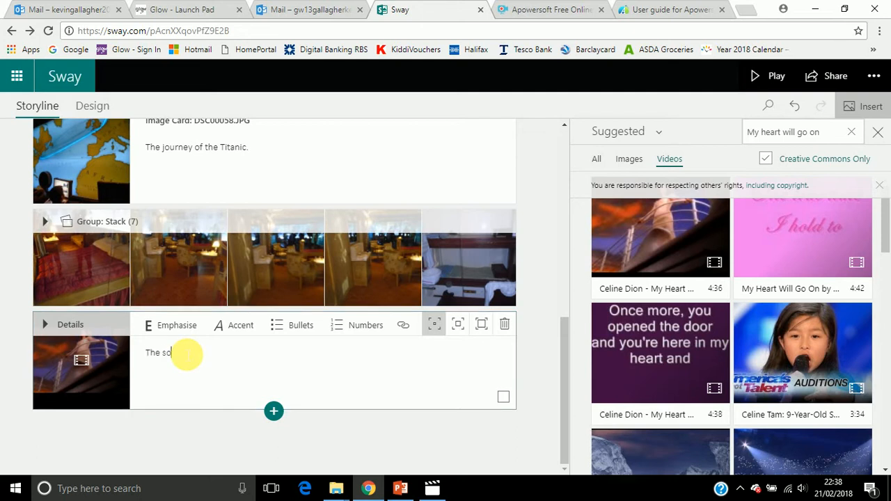
pyautogui.write('The song from the Titanic film.')
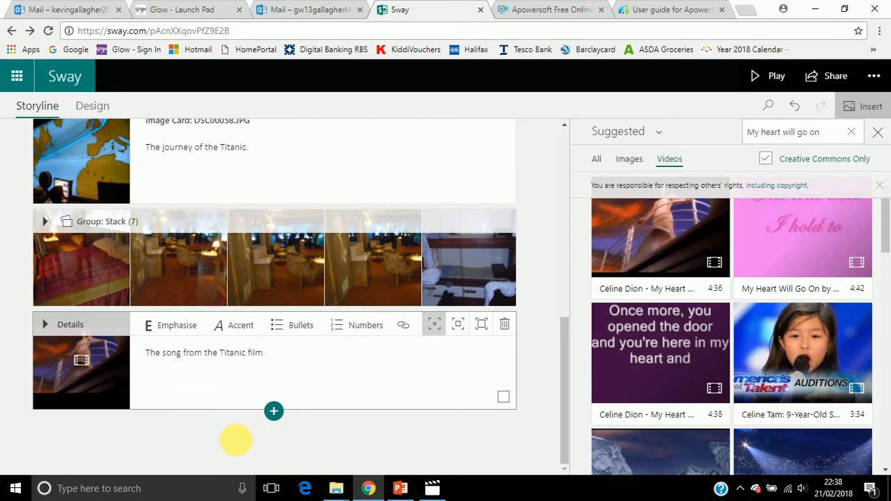
pyautogui.click(237, 440)
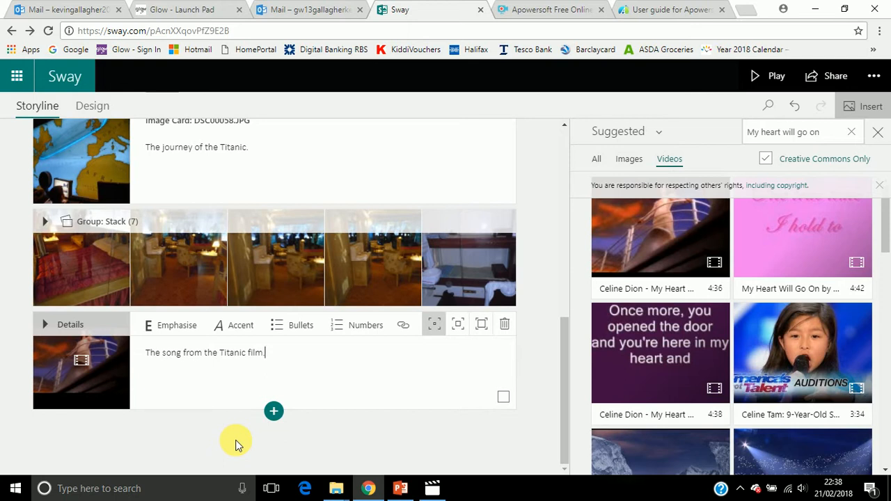
# Play the Sway and step through its slides from the Titanic title to the photo stack
pyautogui.click(769, 75)
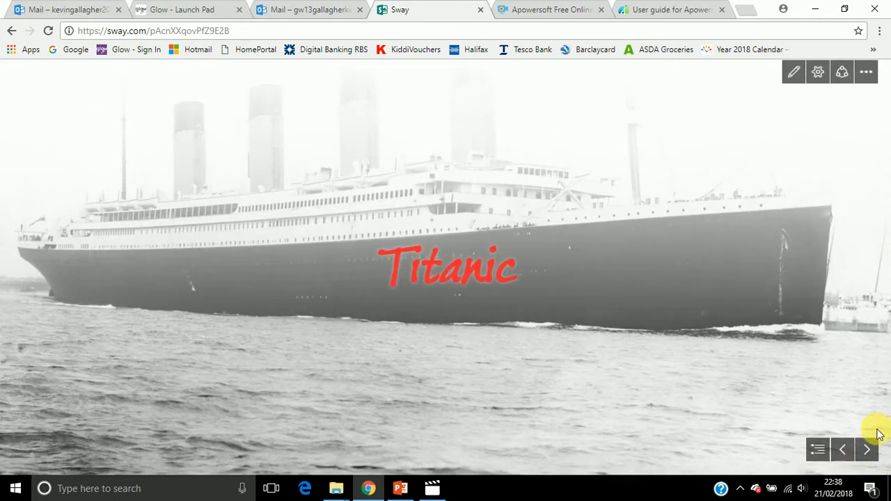
pyautogui.click(867, 450)
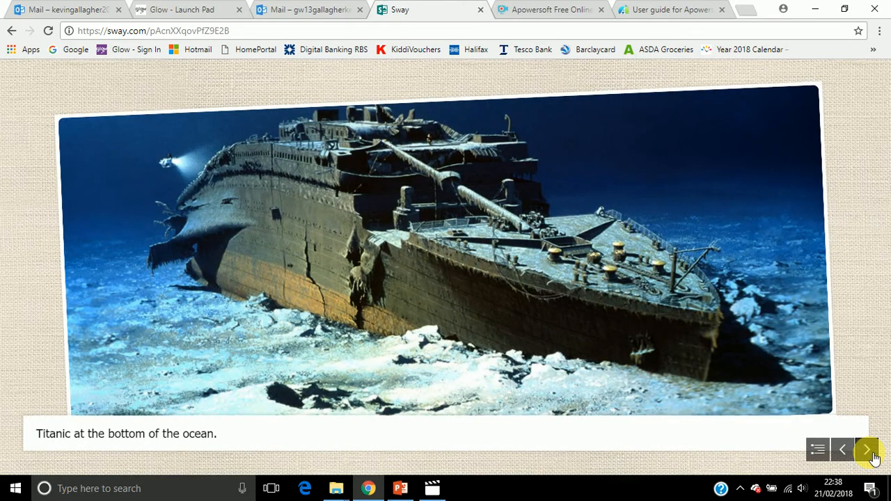
pyautogui.click(873, 456)
pyautogui.click(873, 457)
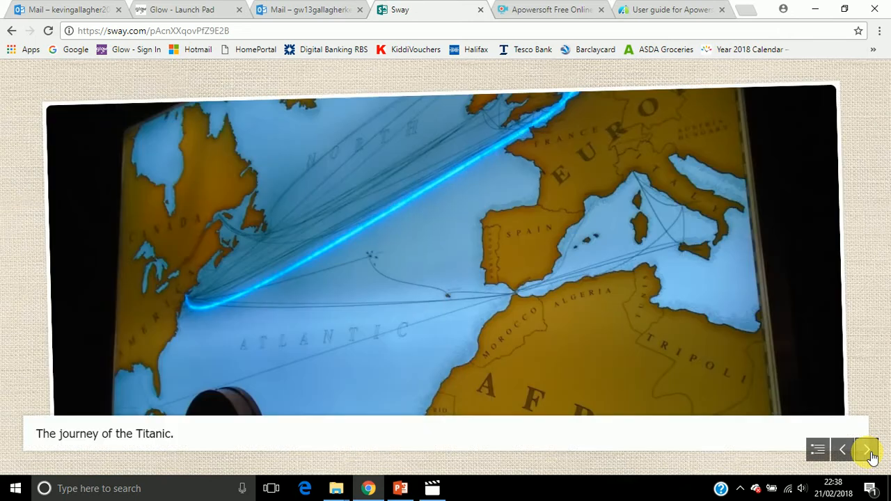
pyautogui.click(867, 450)
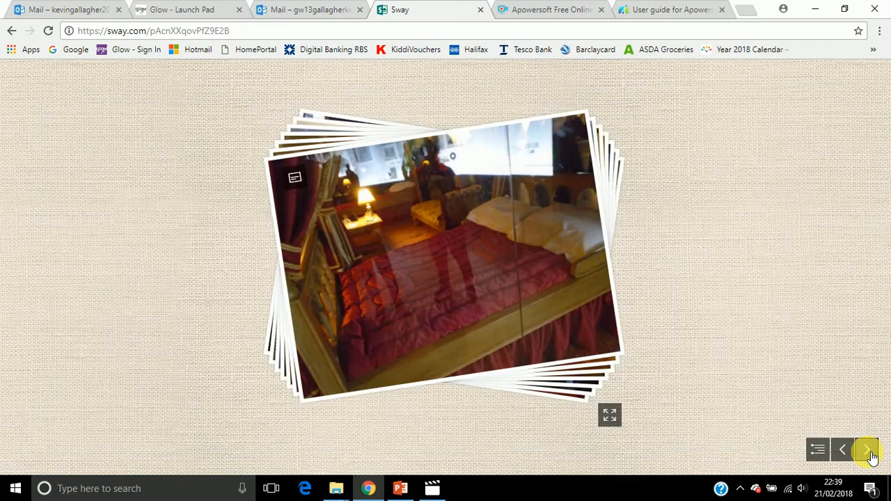
# Show the captions on the first cabin photos and flip through all the images in the stack
pyautogui.click(298, 179)
pyautogui.click(425, 293)
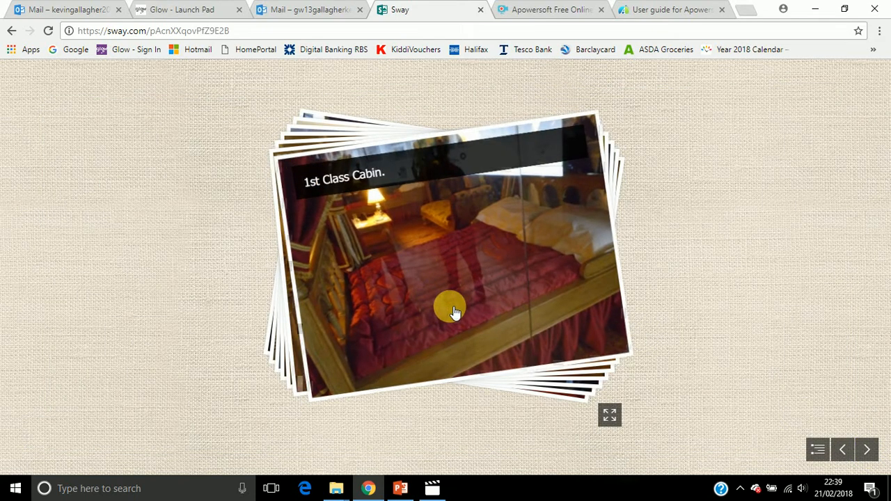
pyautogui.click(299, 173)
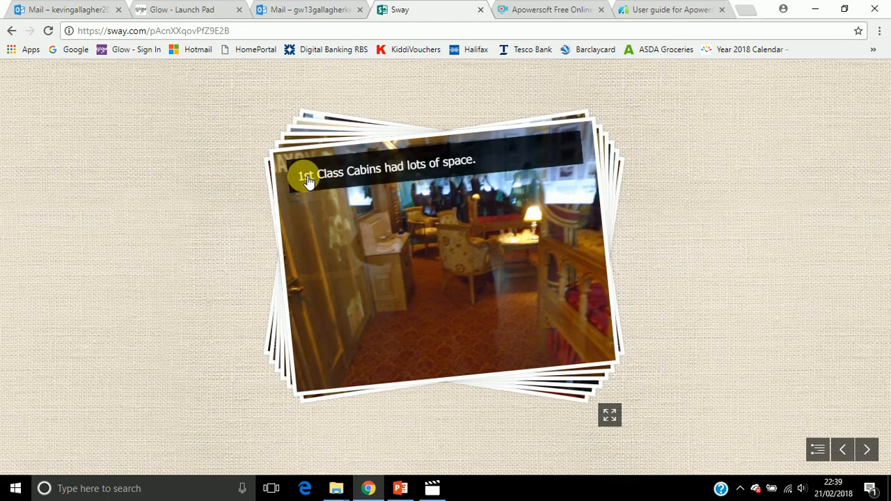
pyautogui.click(443, 298)
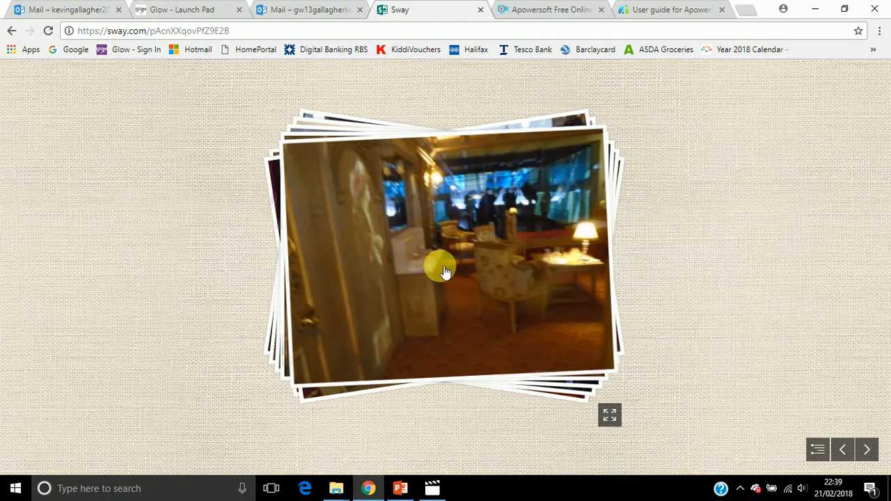
pyautogui.click(445, 271)
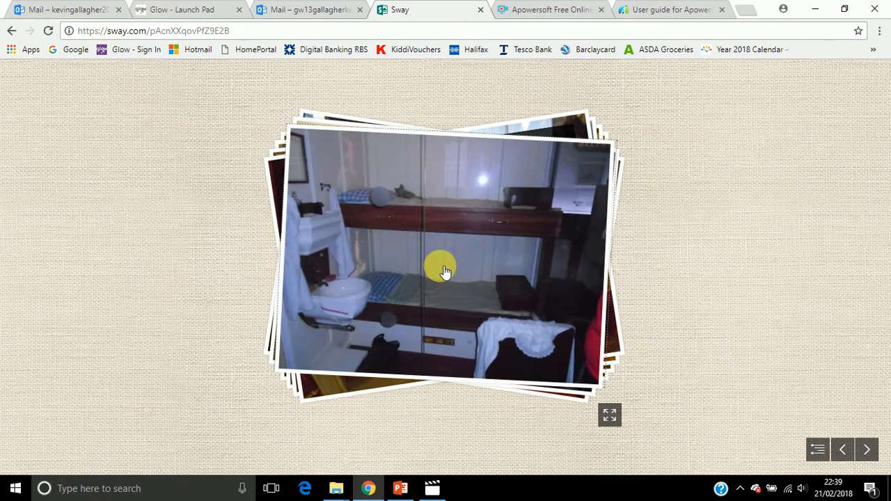
pyautogui.click(446, 271)
pyautogui.click(446, 272)
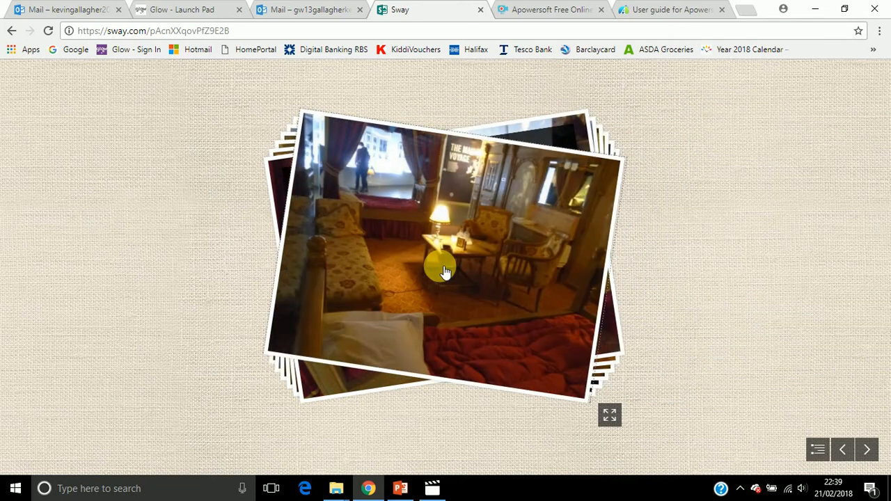
pyautogui.click(446, 272)
# Preview a few seconds of the music video, check the closing slide, and return to editing the Sway
pyautogui.click(867, 450)
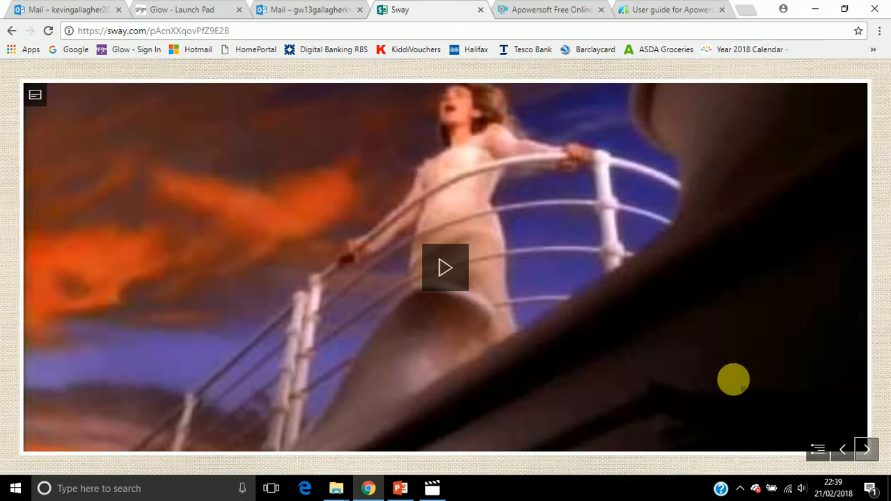
pyautogui.click(446, 269)
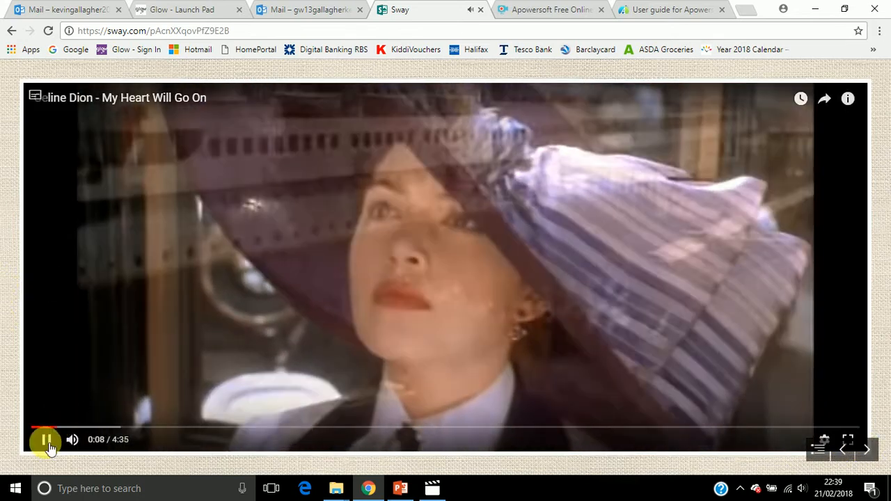
pyautogui.click(46, 440)
pyautogui.click(868, 453)
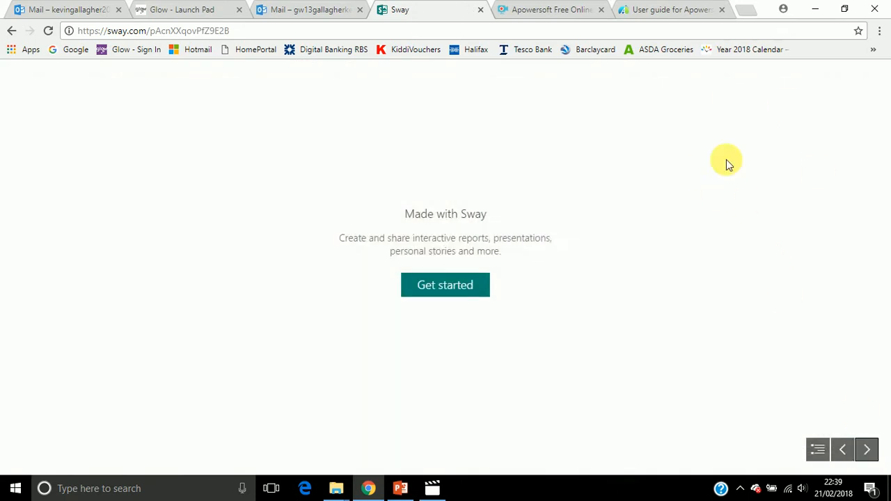
pyautogui.click(844, 451)
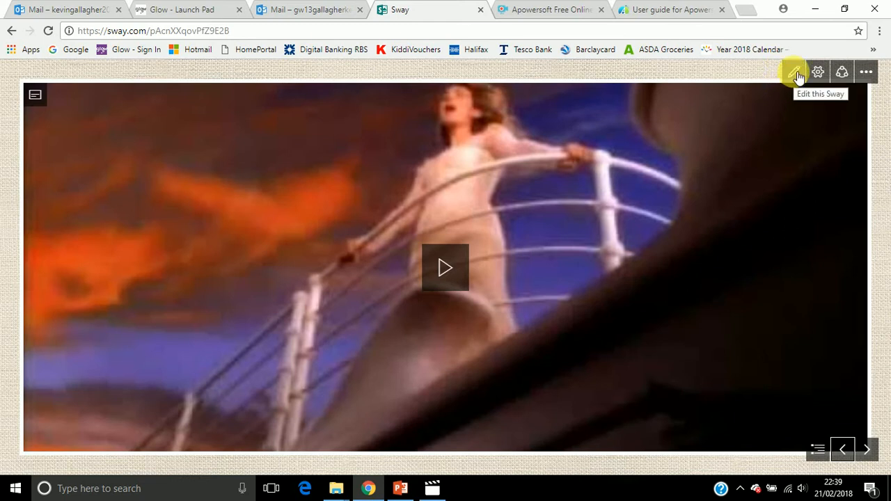
pyautogui.click(796, 74)
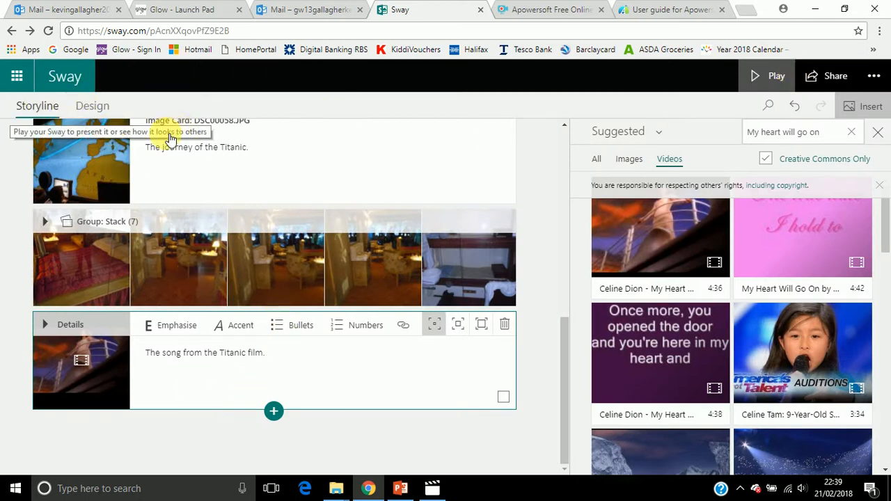
# Open the Sway's design styles and select the Slides layout
pyautogui.click(93, 105)
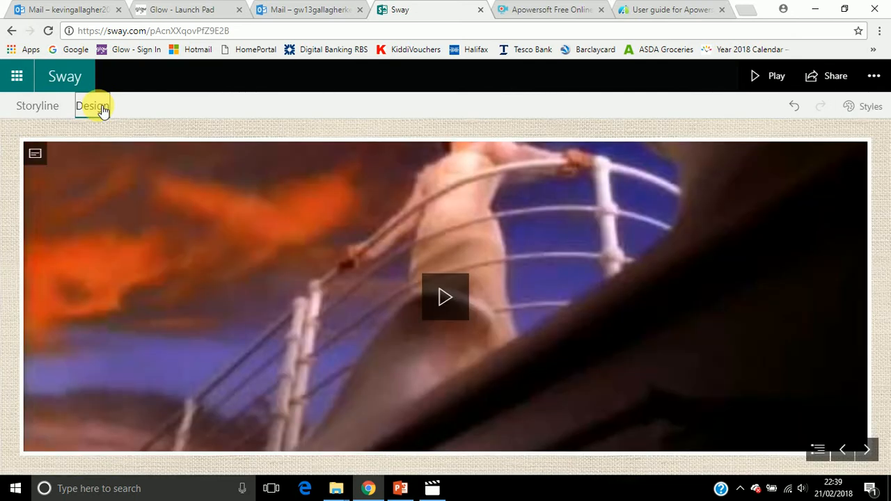
pyautogui.click(872, 112)
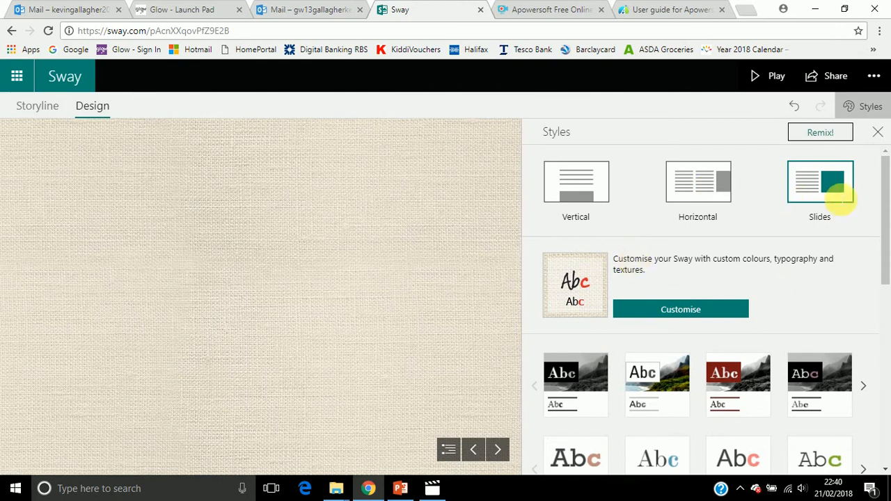
pyautogui.click(829, 192)
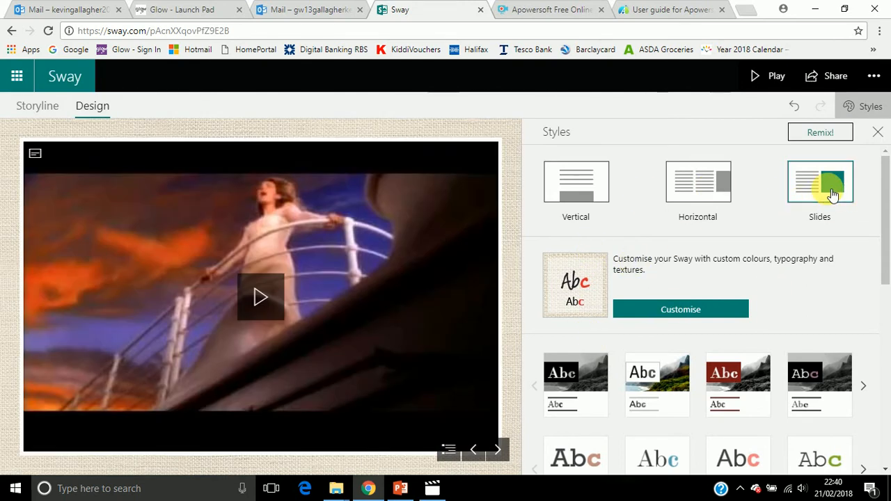
# Try the Horizontal layout and page through the preview as far as the video
pyautogui.click(696, 187)
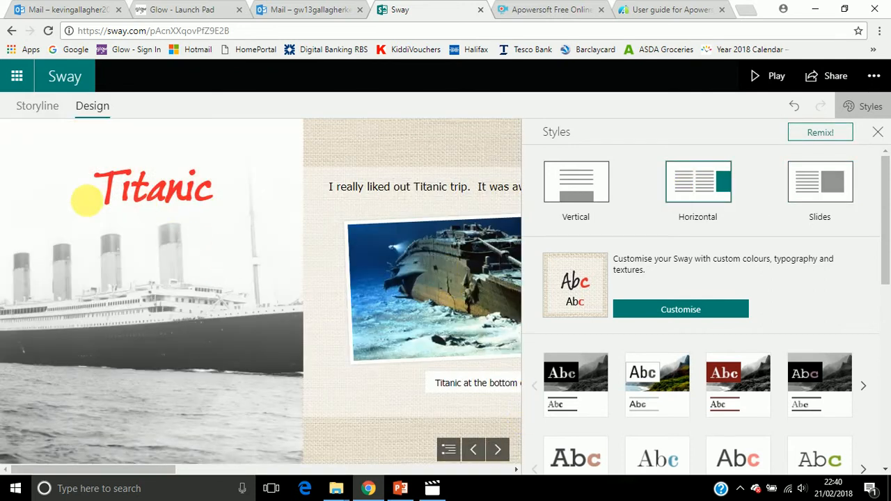
pyautogui.click(505, 452)
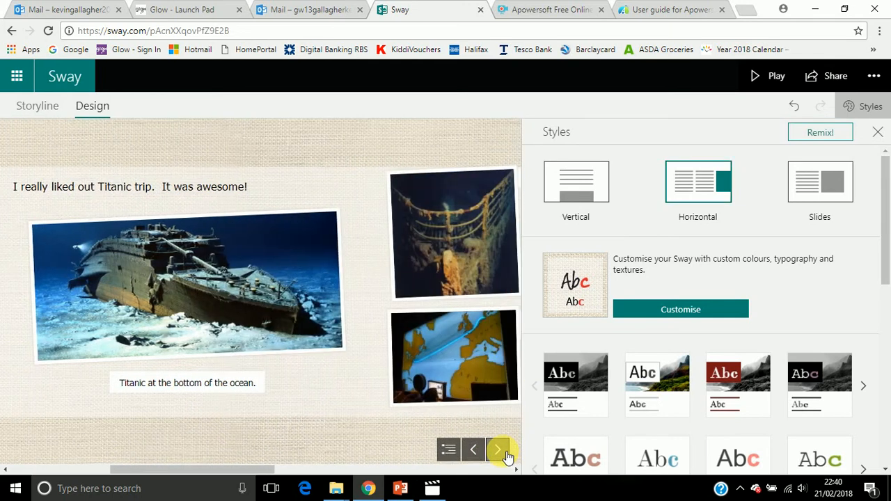
pyautogui.click(508, 454)
pyautogui.click(507, 455)
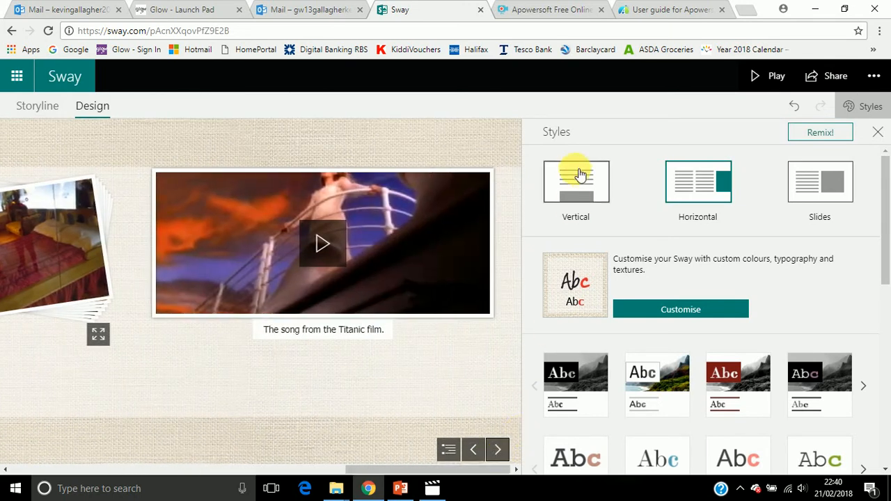
# Change the Sway's layout to Vertical and review the preview down to the video
pyautogui.click(578, 193)
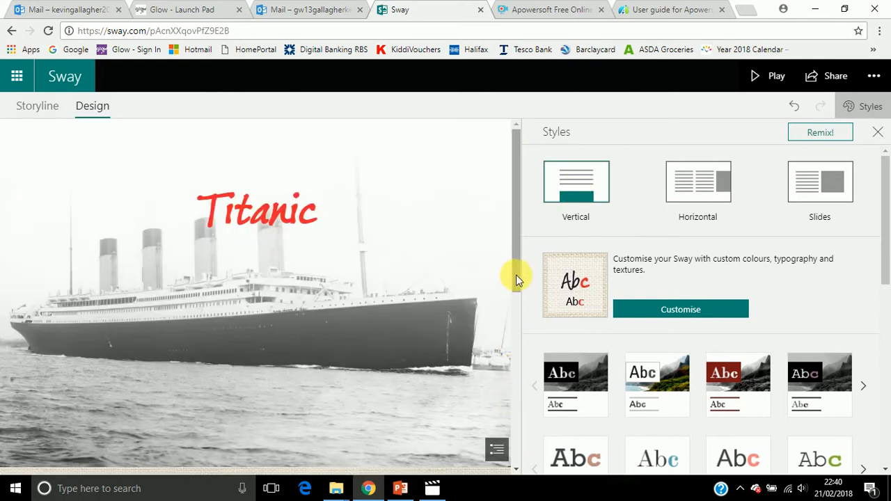
pyautogui.moveTo(515, 279); pyautogui.dragTo(509, 455)
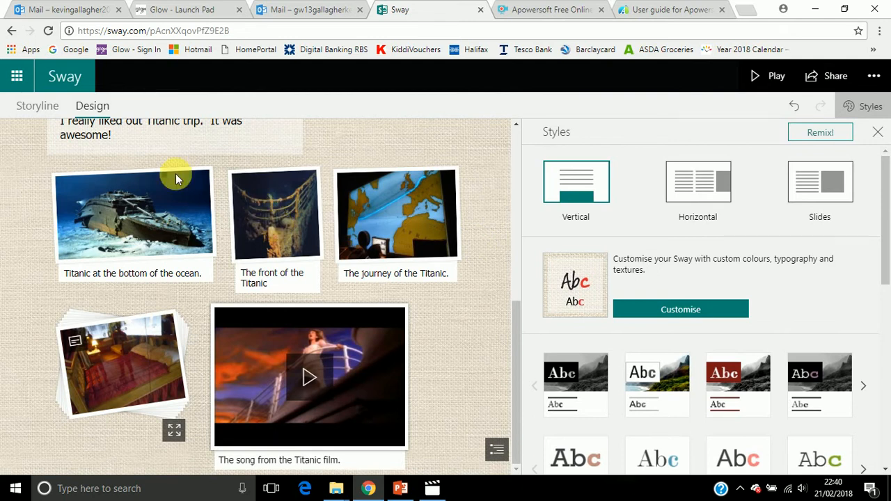
# Return to the storyline and give the "Titanic at the bottom of the ocean." image card the strongest emphasis level
pyautogui.click(36, 110)
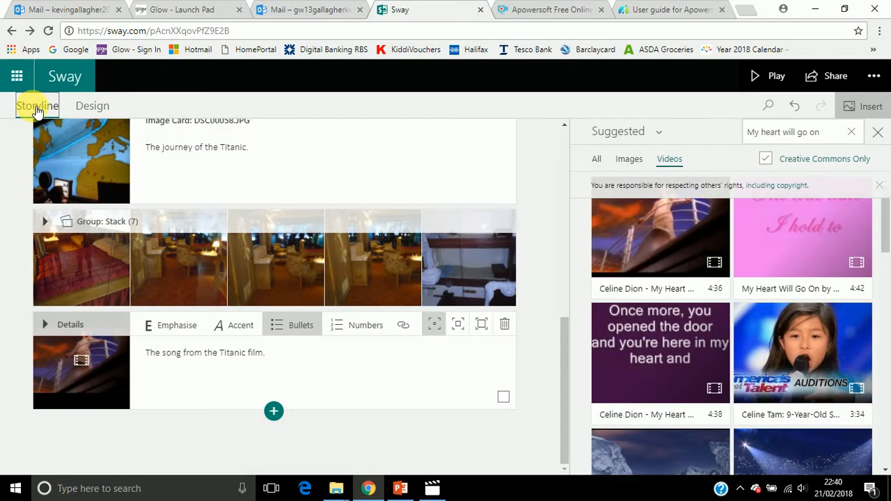
pyautogui.scroll(5, 230, 265)
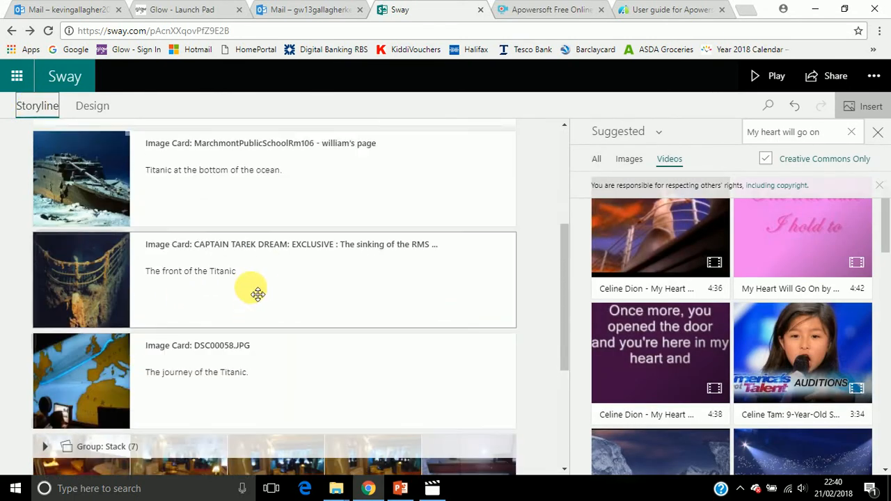
pyautogui.scroll(-3, 255, 296)
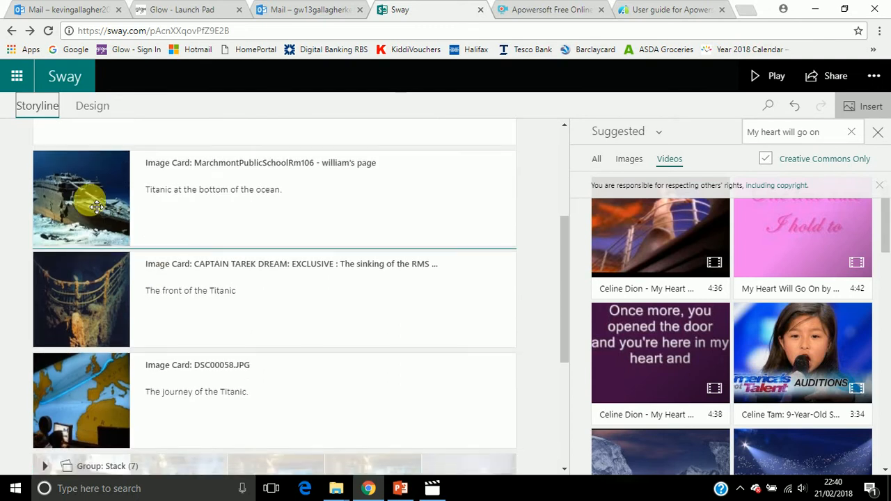
pyautogui.click(97, 204)
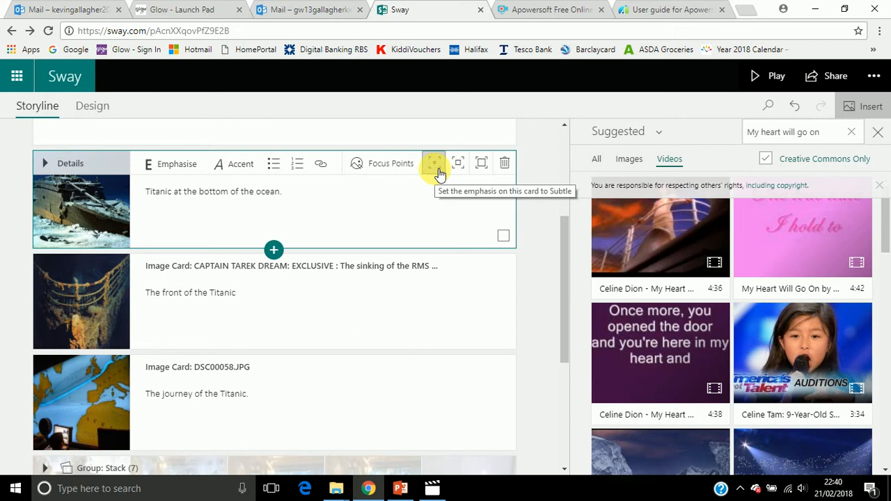
pyautogui.click(485, 170)
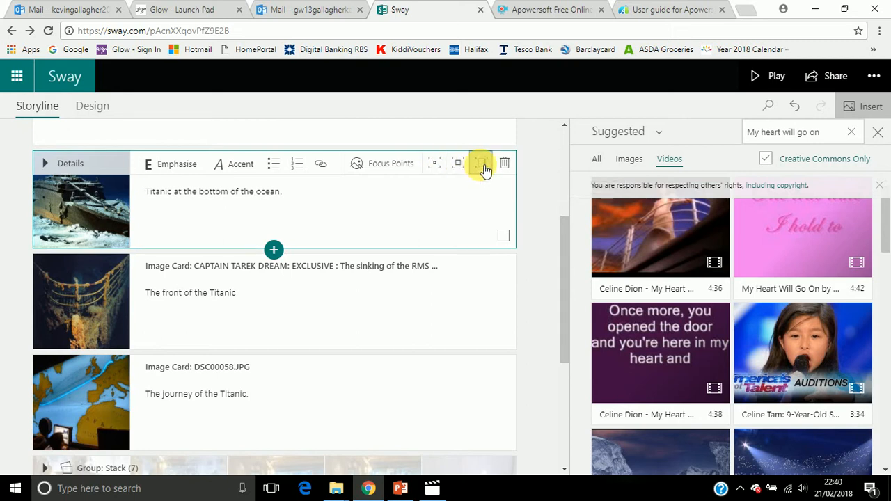
# Give the "The front of the Titanic" image card the middle emphasis level, then select the DSC00058.JPG journey card
pyautogui.click(116, 300)
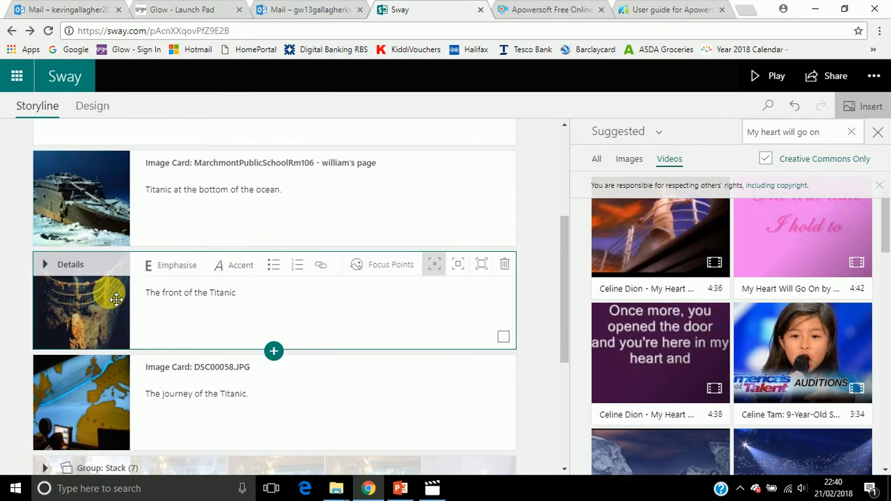
pyautogui.click(462, 272)
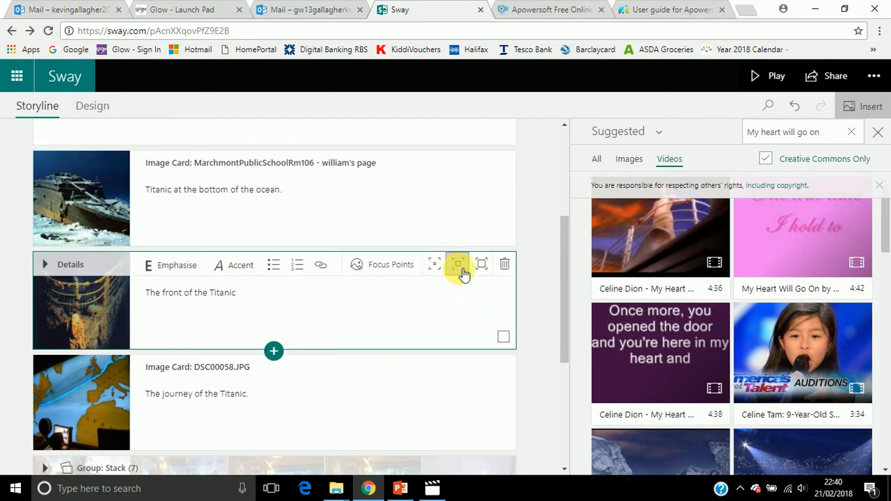
pyautogui.click(115, 396)
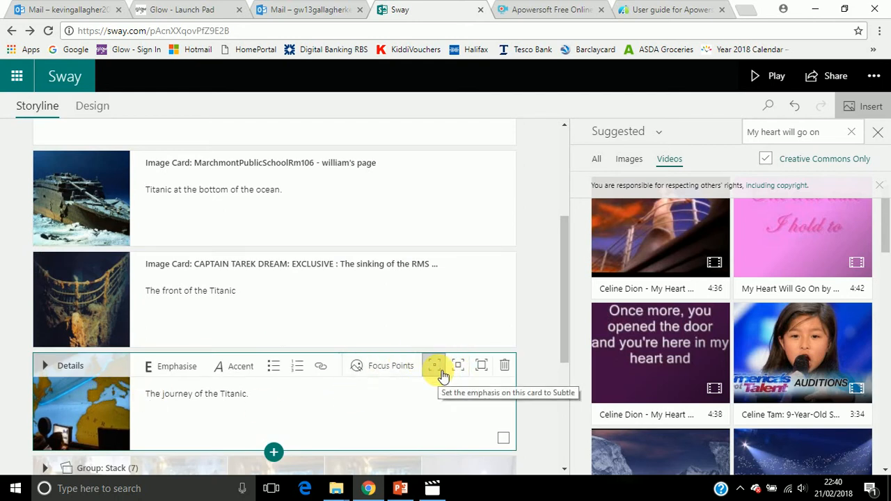
# Play the Sway and review the picture sizes down to the journey map, photo stack and video
pyautogui.click(787, 80)
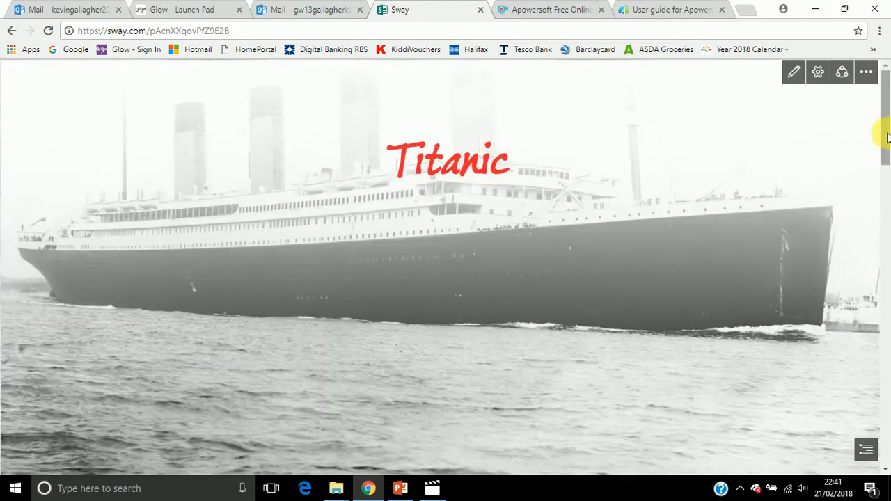
pyautogui.moveTo(886, 139); pyautogui.dragTo(881, 401)
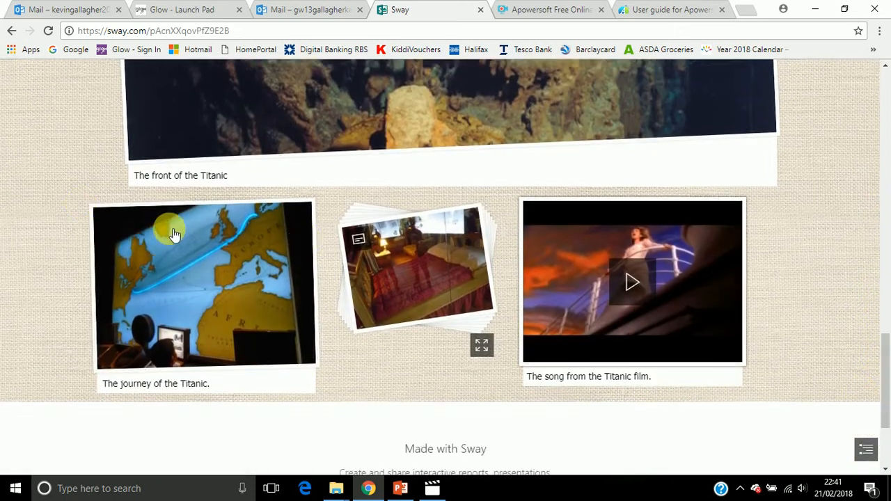
# Flip the photo stack to its next picture, then leave the playback and open the Sway's design view
pyautogui.click(410, 281)
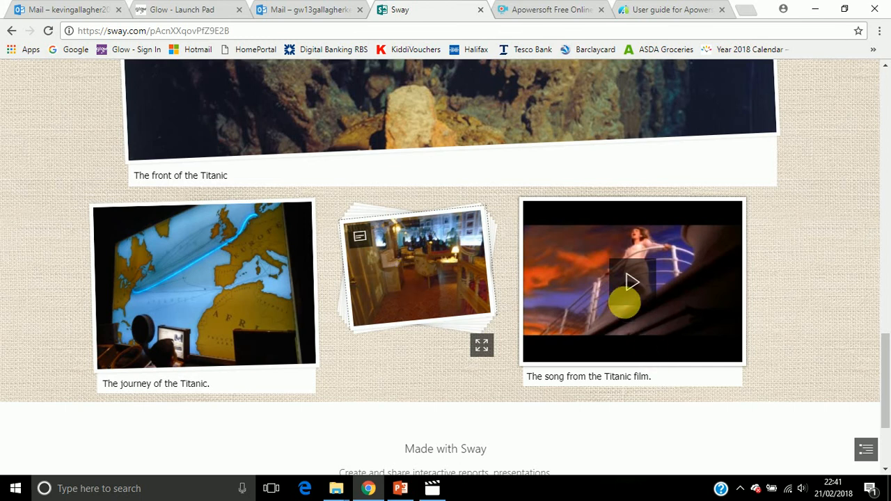
pyautogui.moveTo(843, 72)
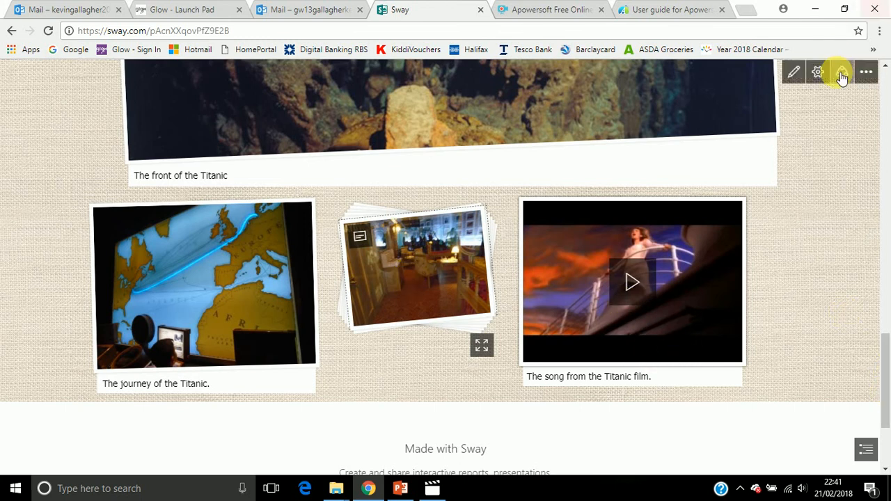
pyautogui.click(798, 72)
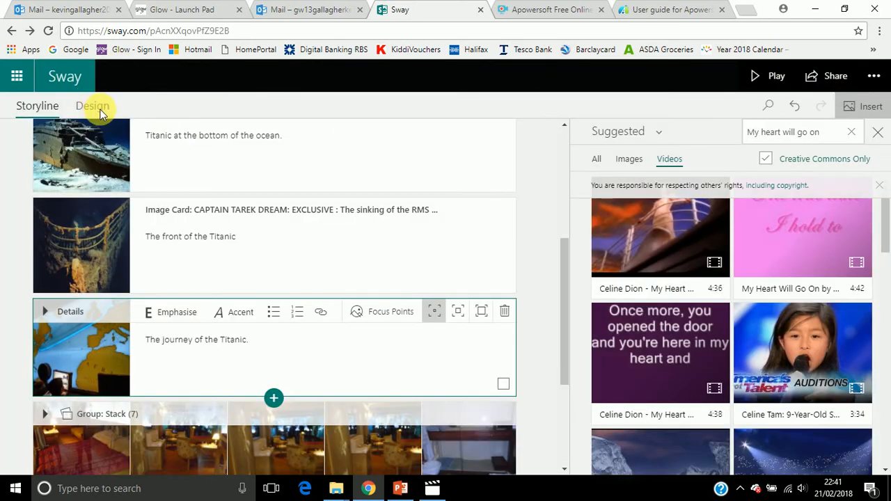
pyautogui.click(102, 114)
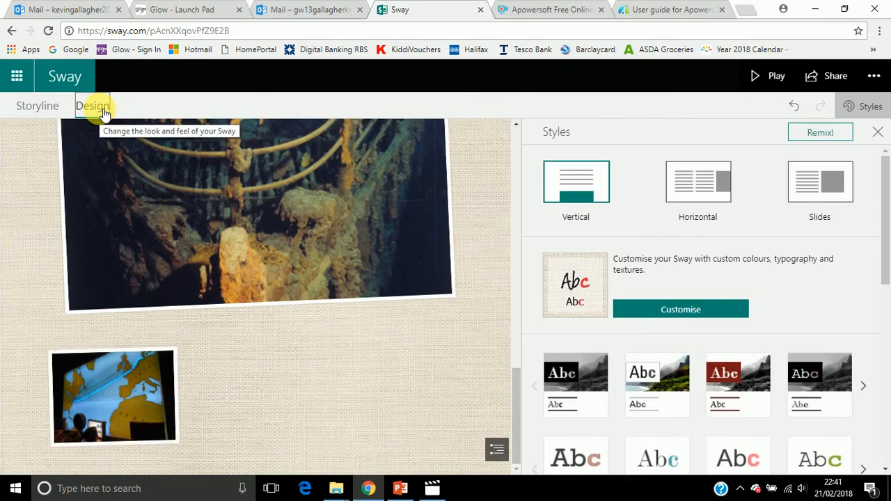
# Try the plain white style with teal accent lettering, then the solid orange style, checking each in the preview
pyautogui.moveTo(880, 195); pyautogui.dragTo(879, 272)
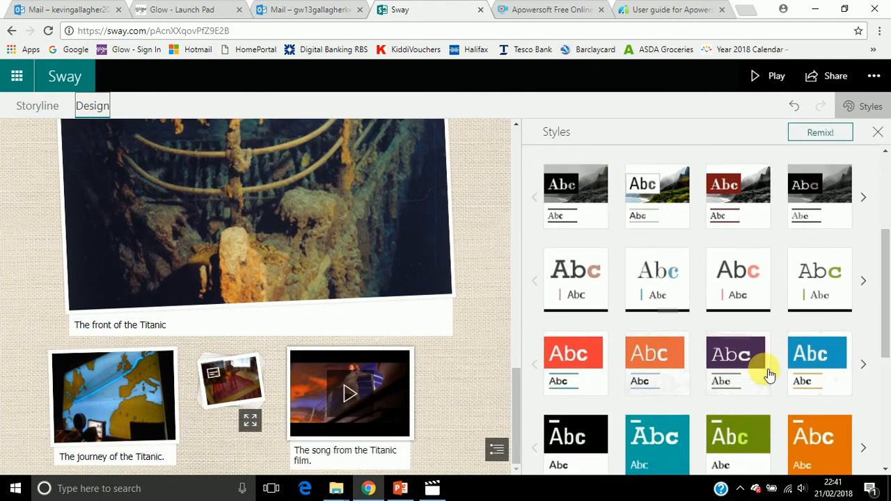
pyautogui.click(866, 282)
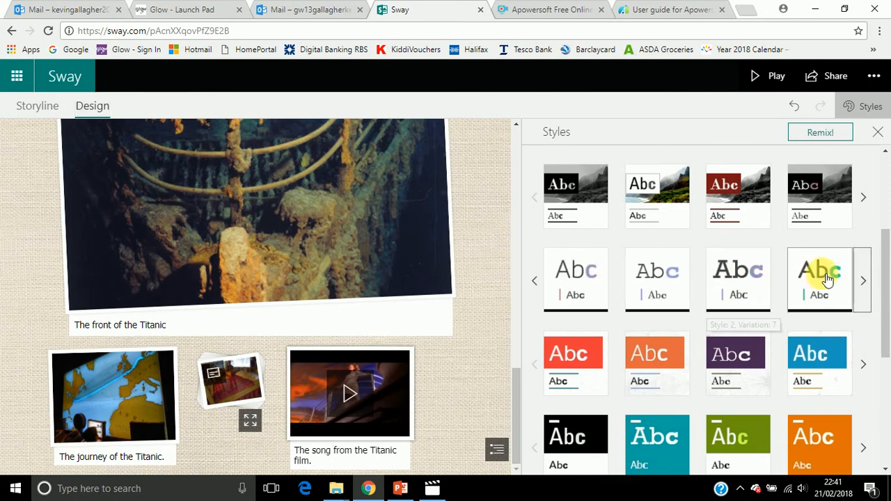
pyautogui.click(834, 280)
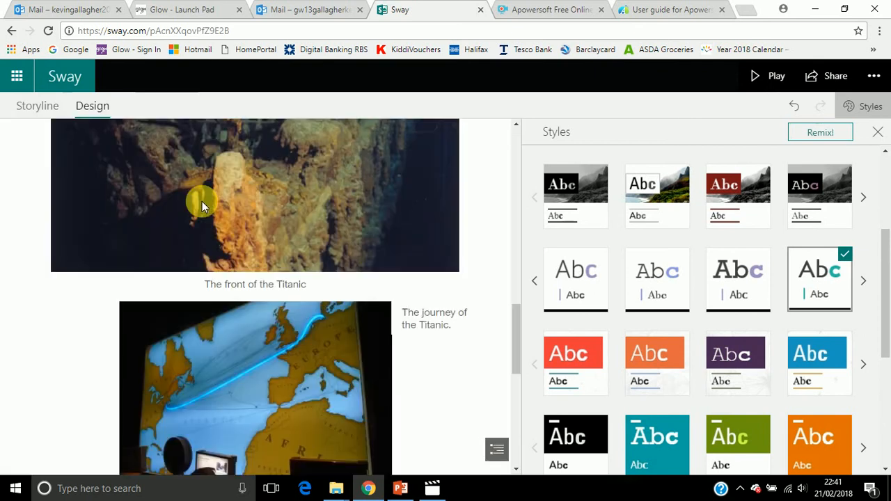
pyautogui.moveTo(515, 335); pyautogui.dragTo(504, 159)
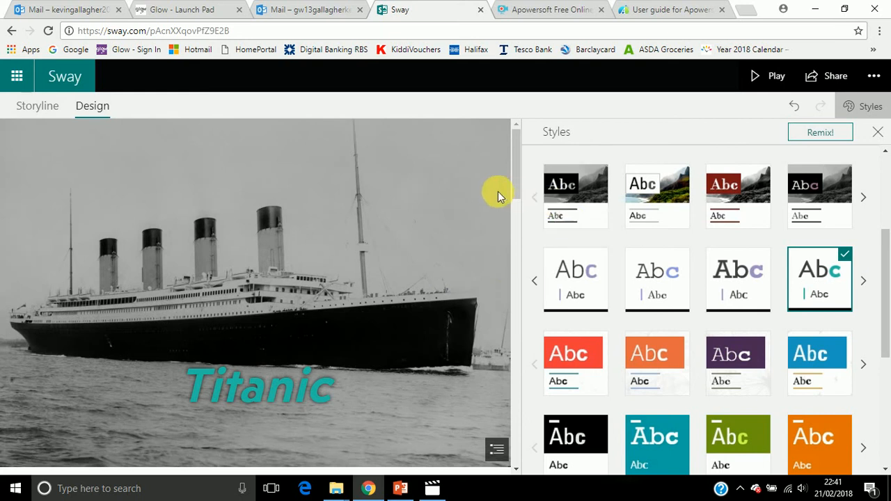
pyautogui.moveTo(517, 190); pyautogui.dragTo(515, 241)
pyautogui.click(822, 446)
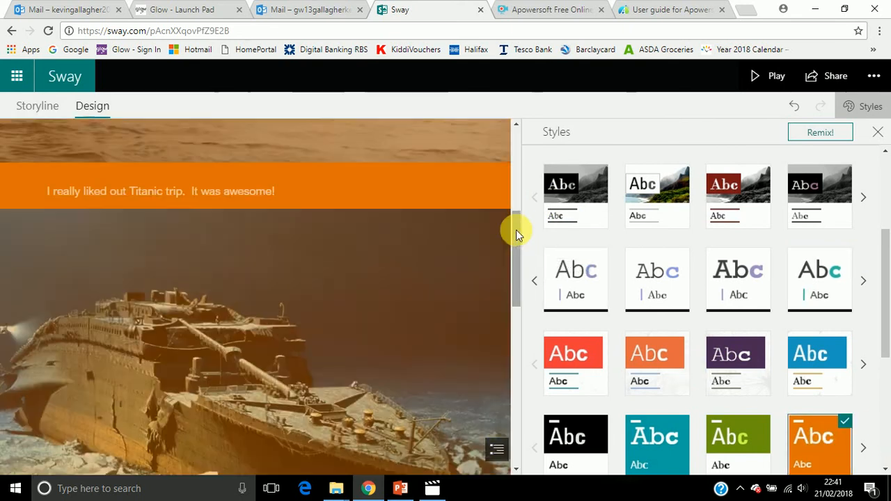
pyautogui.moveTo(516, 230); pyautogui.dragTo(694, 349)
# Apply the black-and-white floral style variation with purple accent lettering and check the preview back up to the title
pyautogui.moveTo(887, 279); pyautogui.dragTo(890, 362)
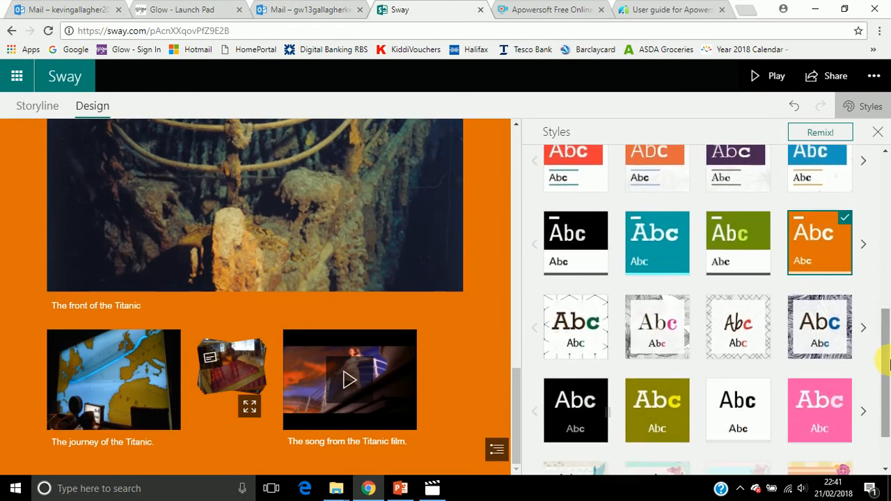
pyautogui.click(864, 329)
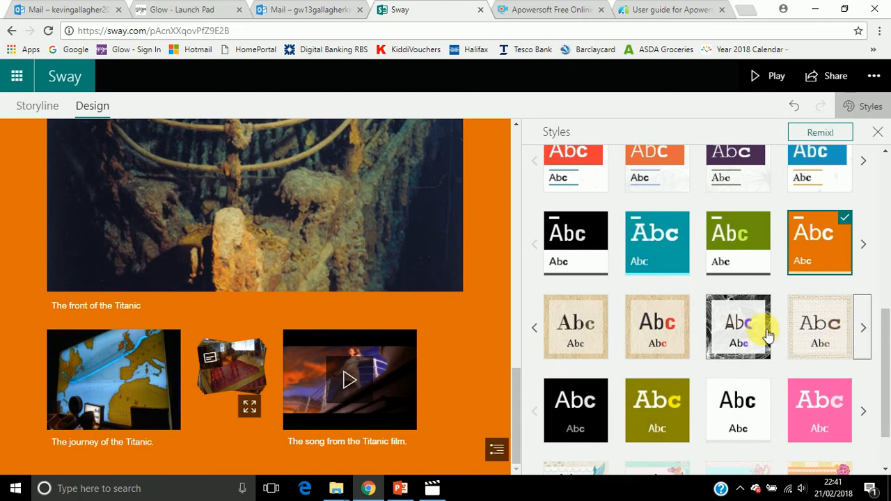
pyautogui.click(745, 342)
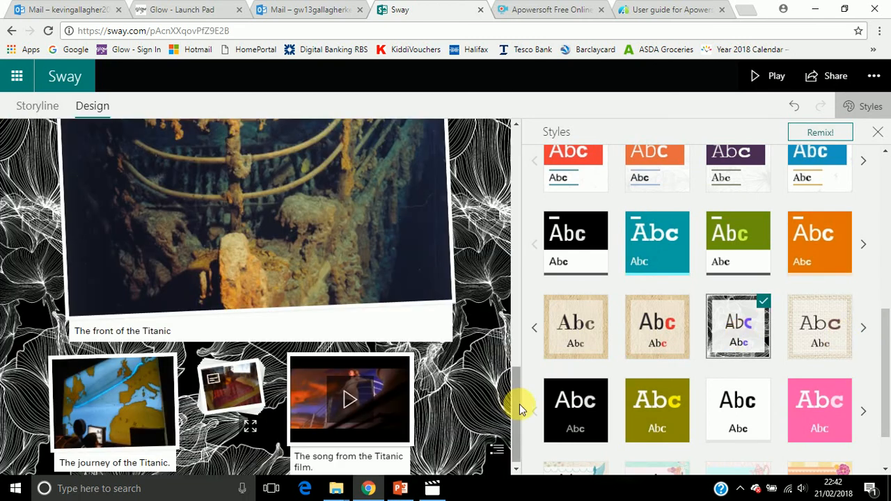
pyautogui.moveTo(513, 384); pyautogui.dragTo(526, 160)
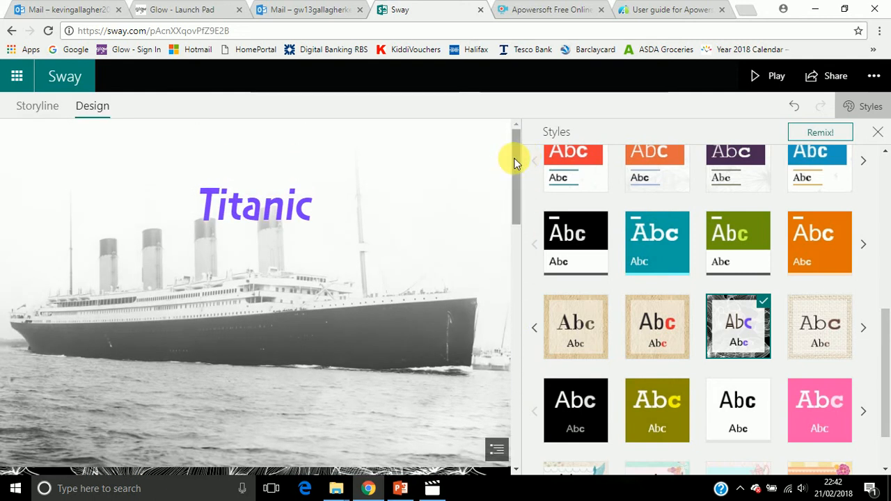
# Play the restyled Sway and review how the Titanic title page looks
pyautogui.click(775, 78)
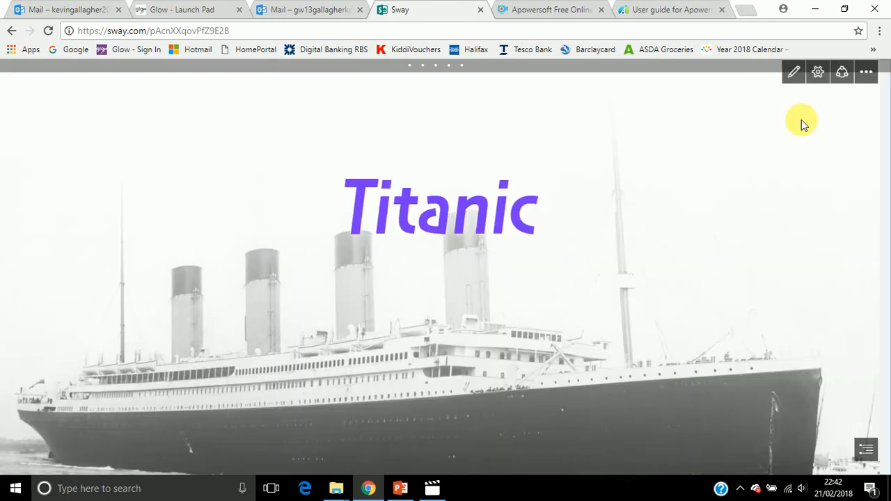
pyautogui.scroll(-5, 885, 111)
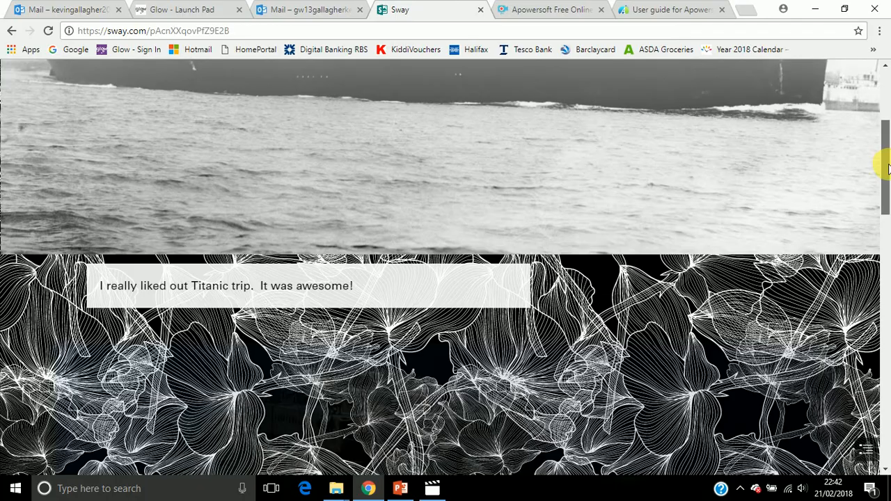
pyautogui.moveTo(889, 167); pyautogui.dragTo(889, 97)
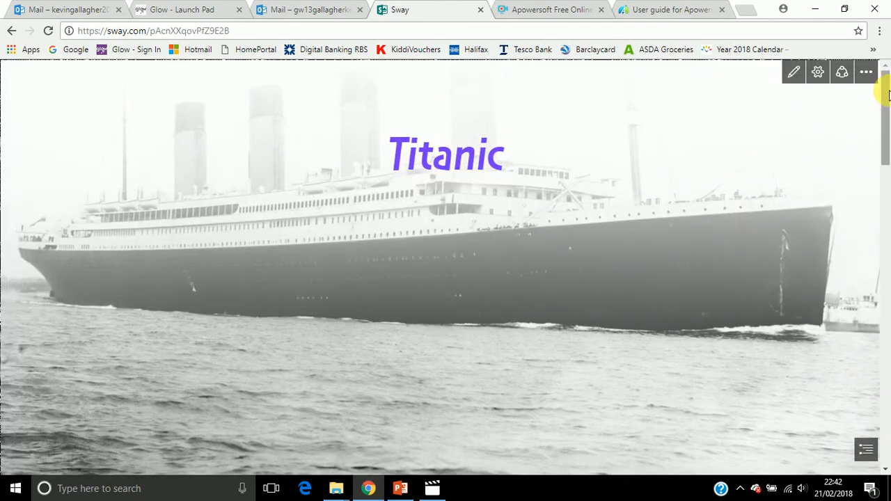